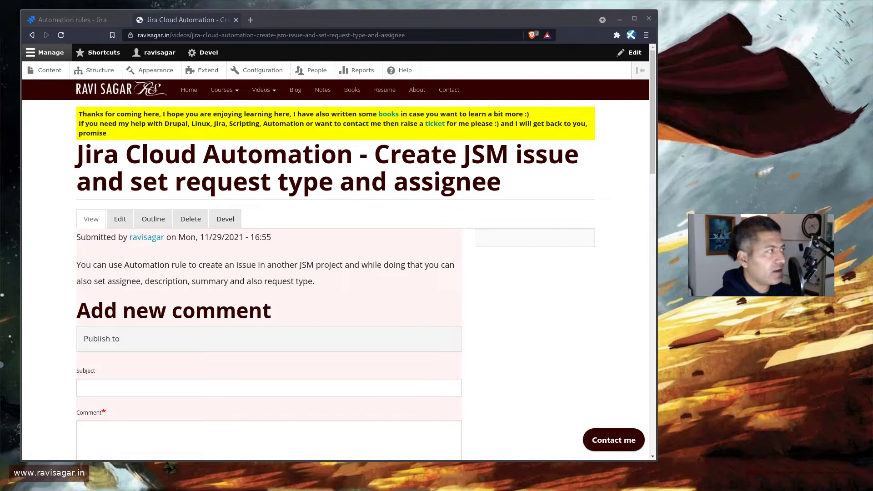
# Examine the details of the create-issue-and-update-request-type rule and the log message of its audit log action.
pyautogui.hotkey('ctrl', 'shift', 'Tab')
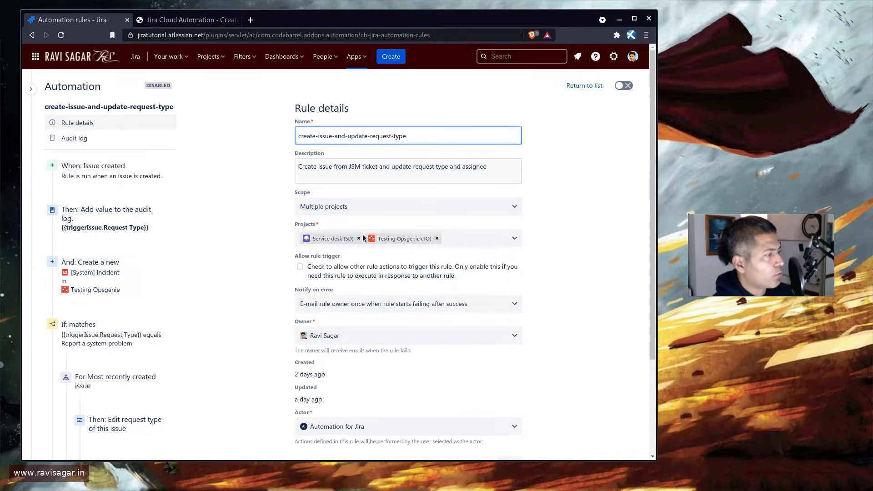
pyautogui.scroll(-1, 342, 241)
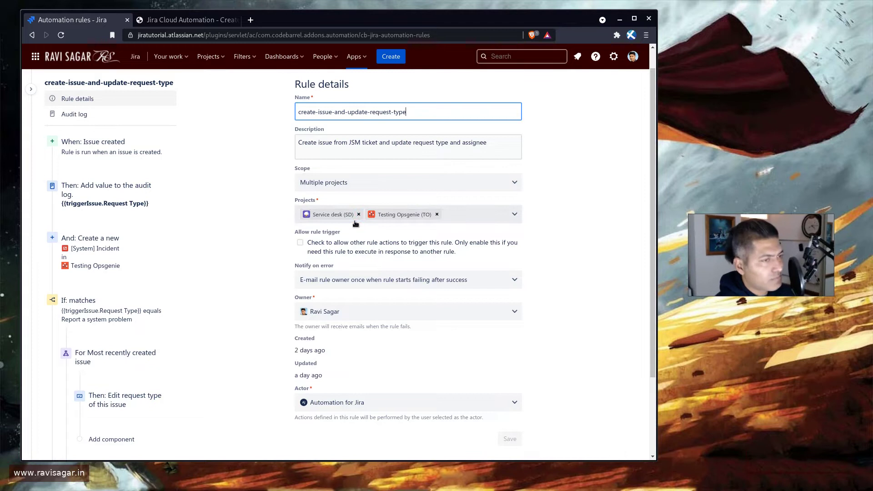
pyautogui.click(121, 210)
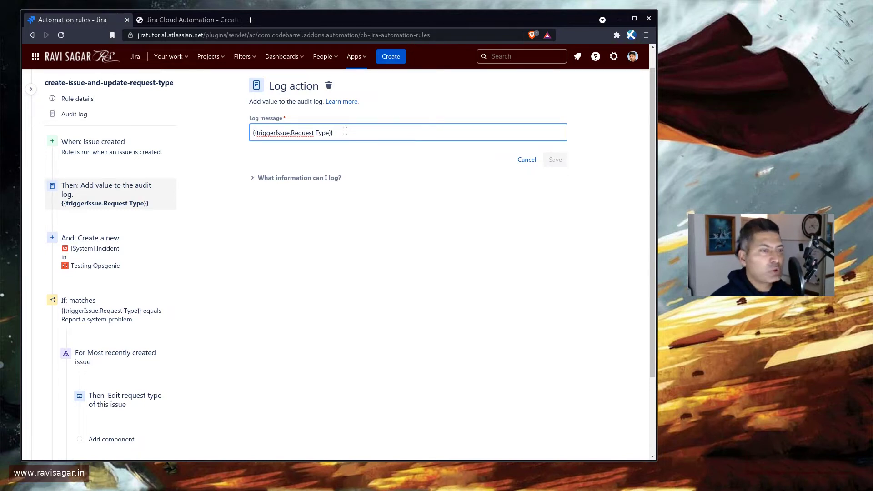
pyautogui.moveTo(344, 131); pyautogui.dragTo(250, 124)
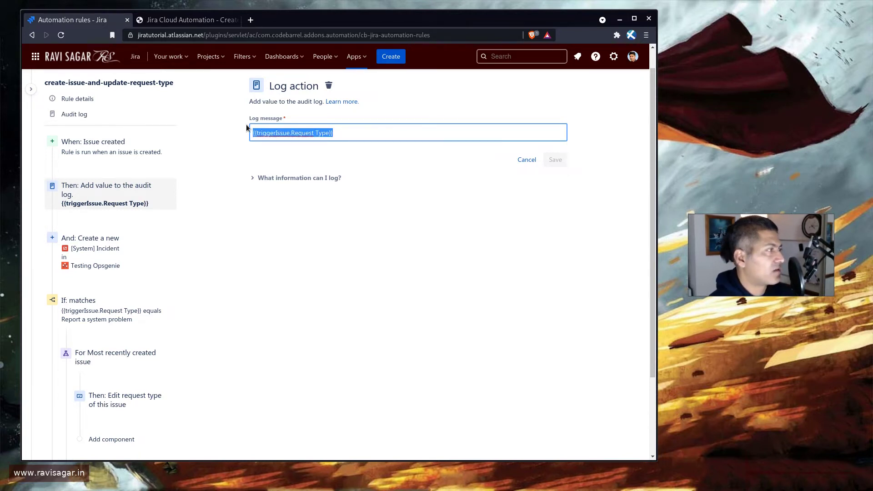
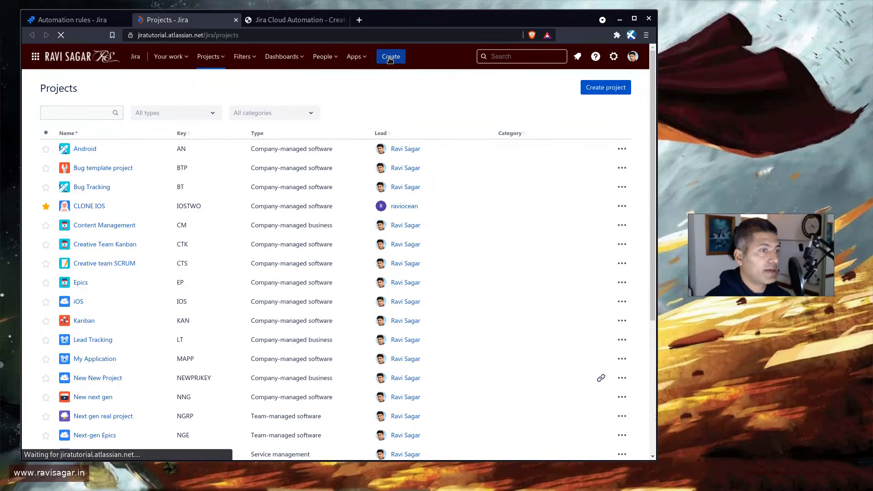
# Start a new issue in the Service desk (SD) project with the request type Report a system problem.
pyautogui.click(389, 58)
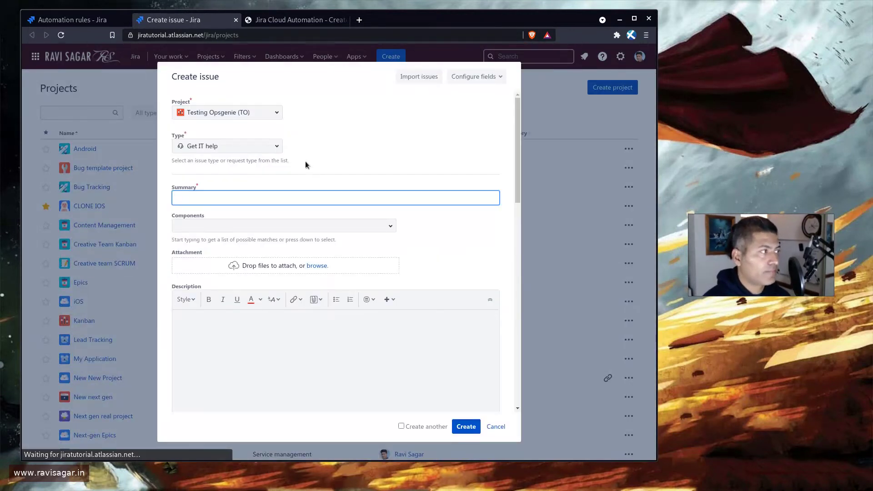
pyautogui.click(272, 112)
pyautogui.click(211, 153)
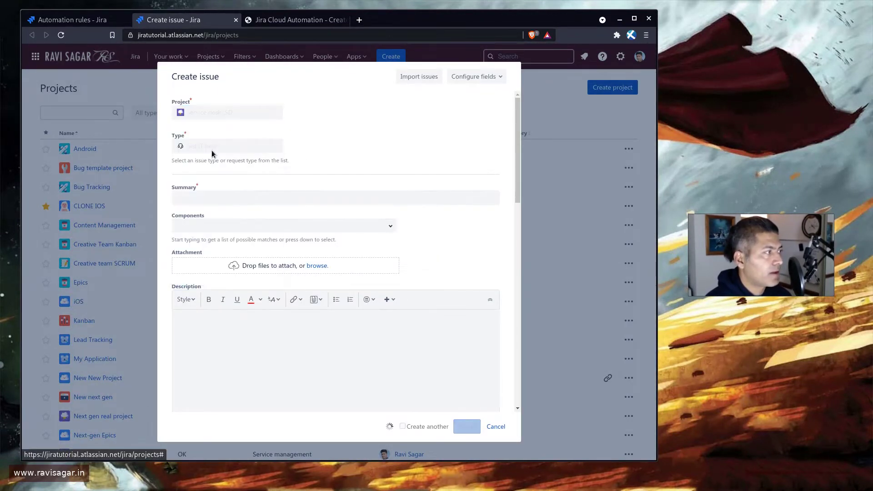
pyautogui.click(275, 147)
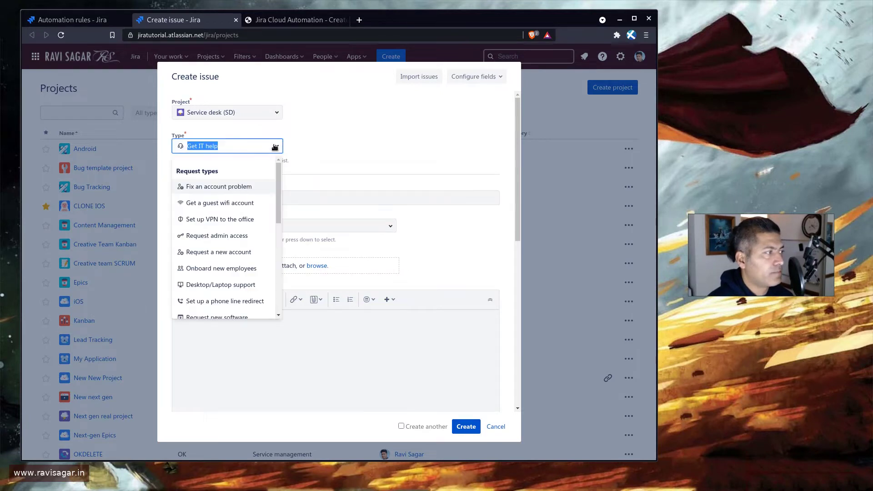
pyautogui.scroll(-2, 265, 211)
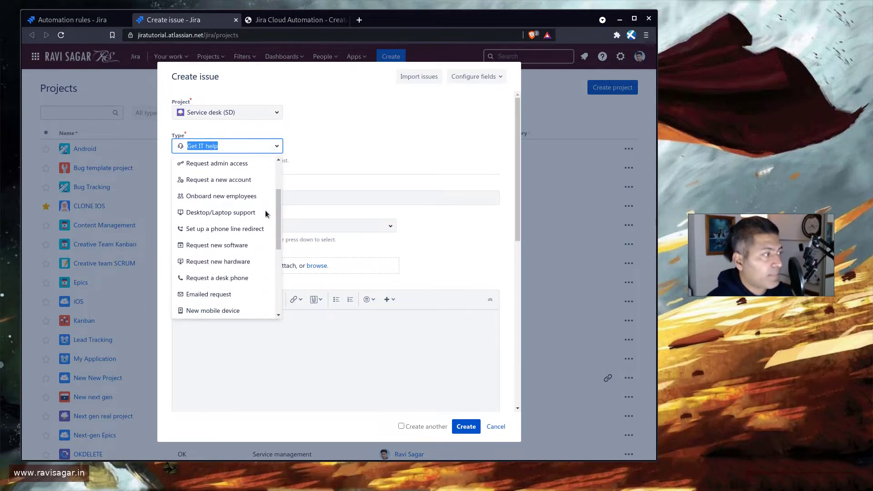
pyautogui.scroll(-2, 266, 213)
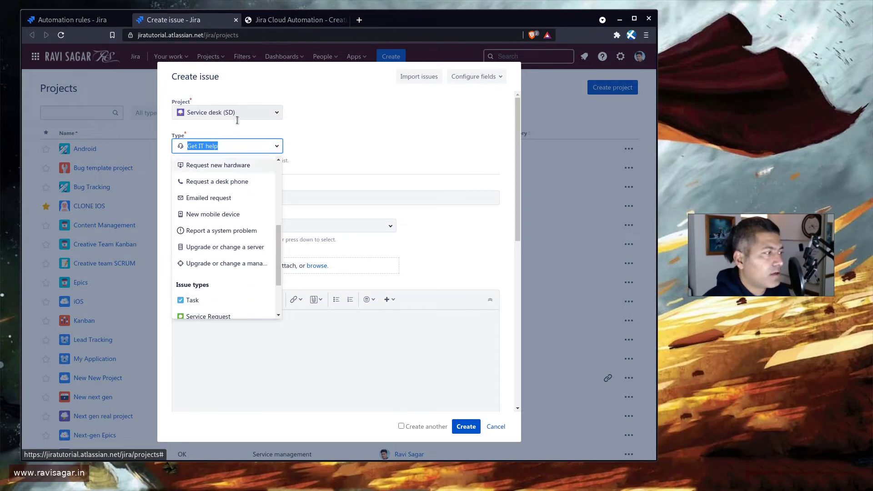
pyautogui.click(238, 231)
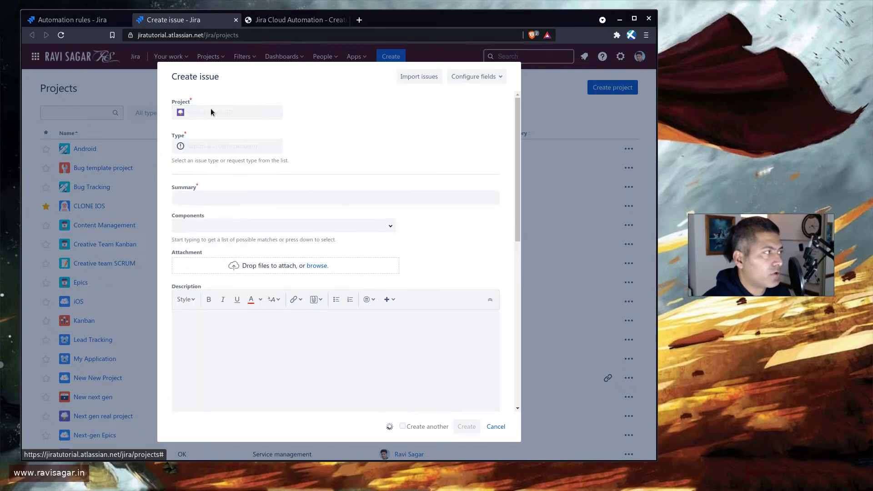
# Examine the automation rule's If block and the first value of its advanced compare condition.
pyautogui.click(78, 20)
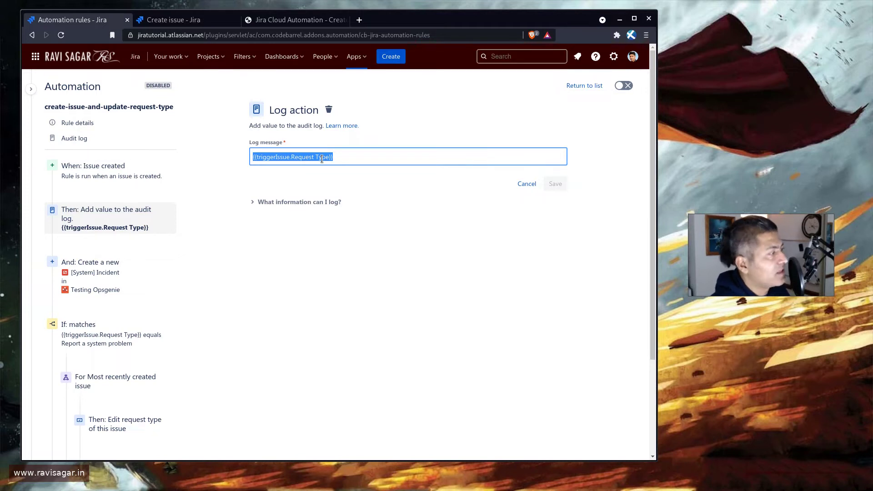
pyautogui.scroll(-3, 295, 250)
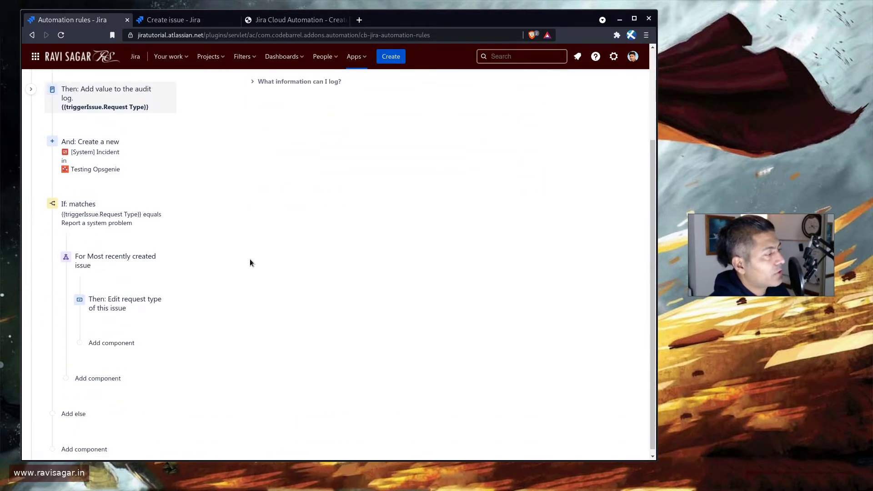
pyautogui.click(119, 222)
pyautogui.scroll(1, 354, 265)
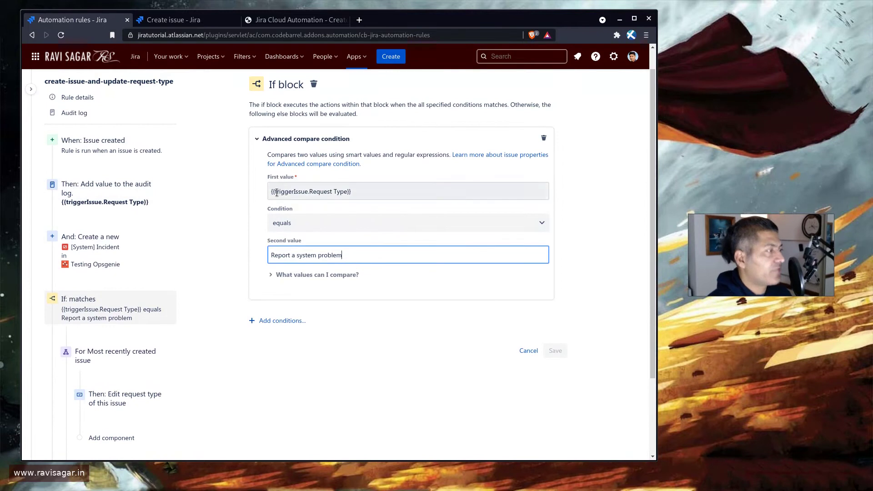
pyautogui.moveTo(353, 193); pyautogui.dragTo(273, 193)
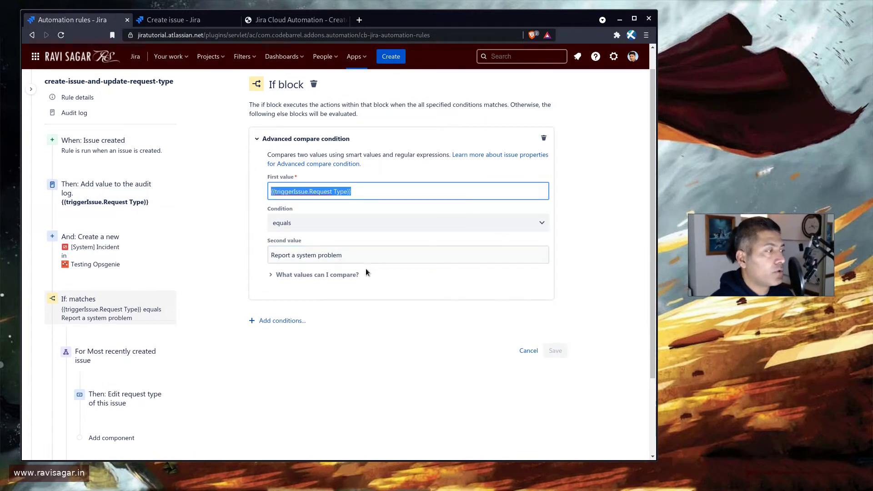
# Return to the new issue form and set the summary to "Printer is not working".
pyautogui.click(195, 21)
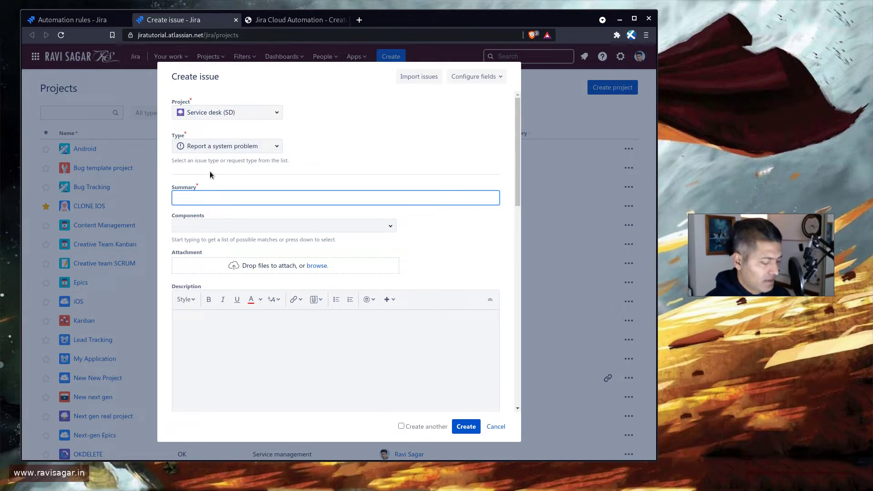
pyautogui.write('This is')
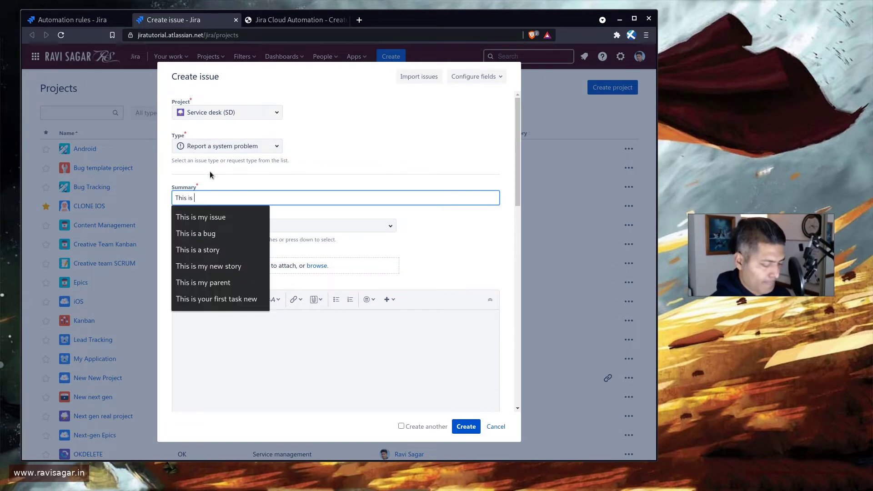
pyautogui.hotkey('ctrl', 'a')
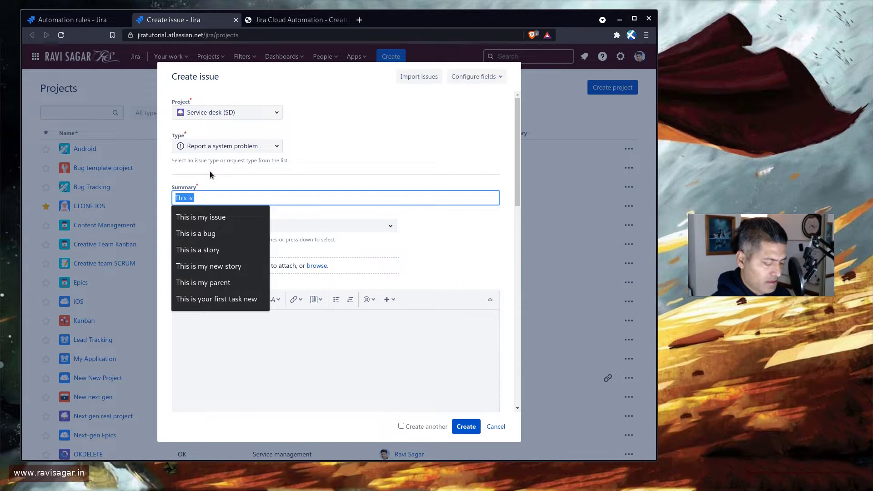
pyautogui.write('Printer is')
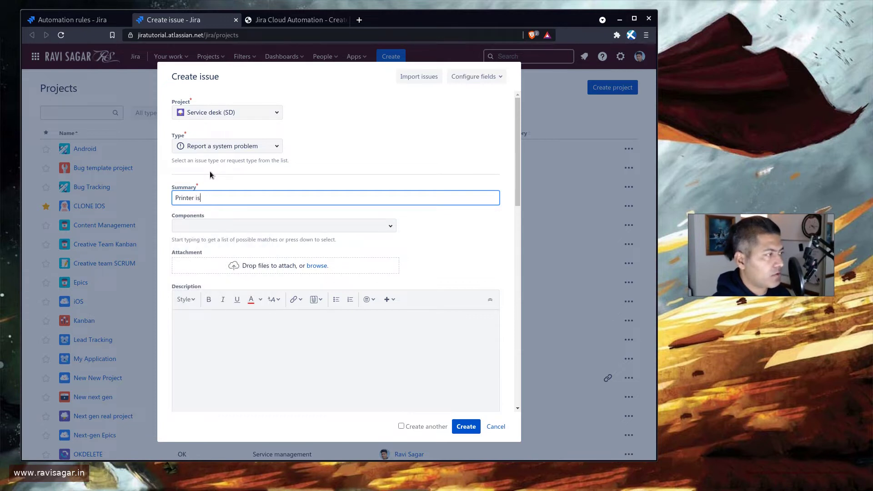
pyautogui.write(' not working')
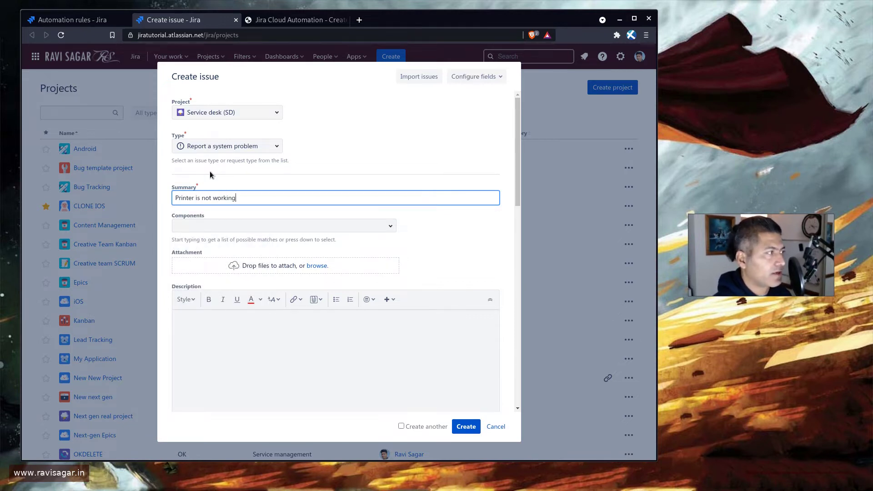
# Copy the summary text "Printer is not working" into the description and assign the issue to yourself.
pyautogui.scroll(-3, 341, 218)
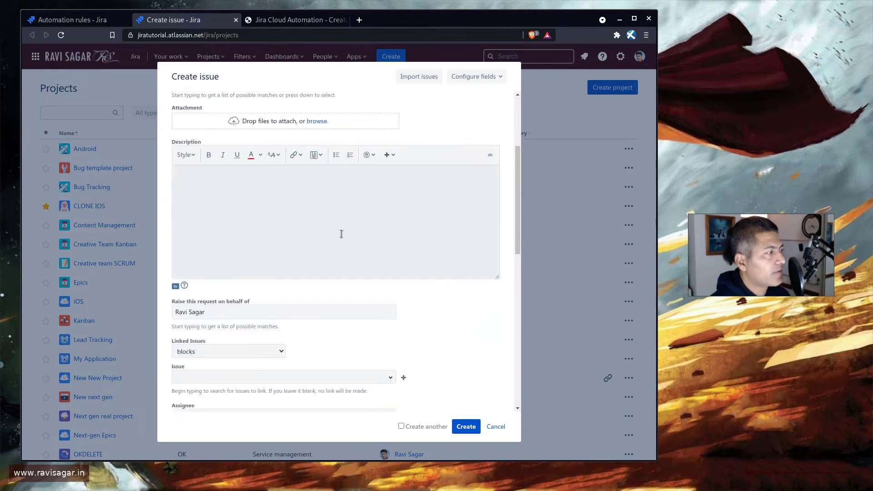
pyautogui.scroll(2, 247, 244)
pyautogui.click(240, 271)
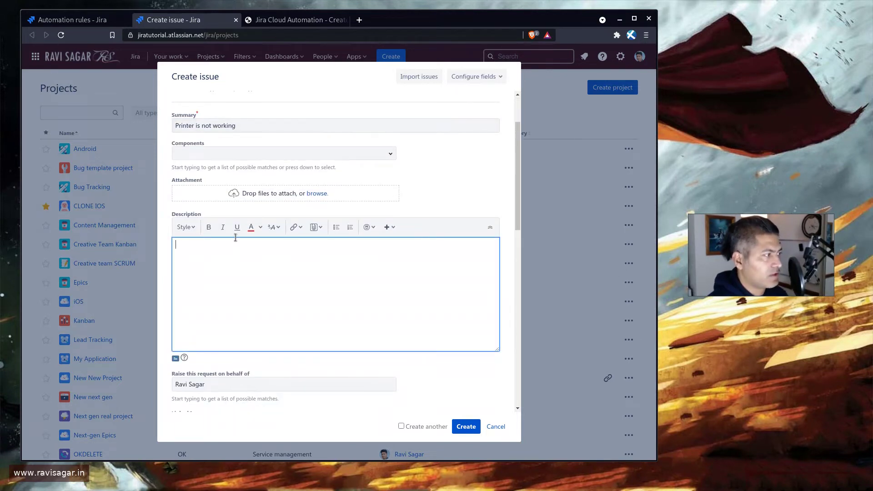
pyautogui.moveTo(249, 124); pyautogui.dragTo(142, 123)
pyautogui.hotkey('ctrl', 'c')
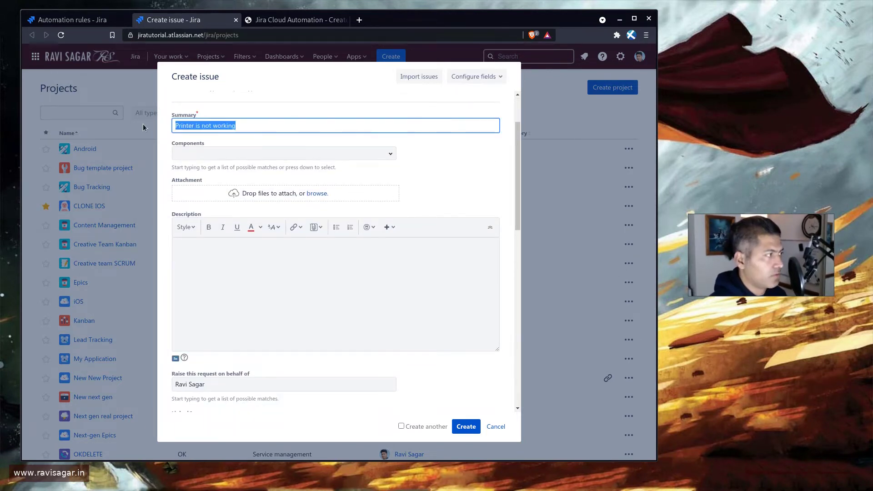
pyautogui.click(241, 285)
pyautogui.hotkey('ctrl', 'v')
pyautogui.scroll(-4, 242, 284)
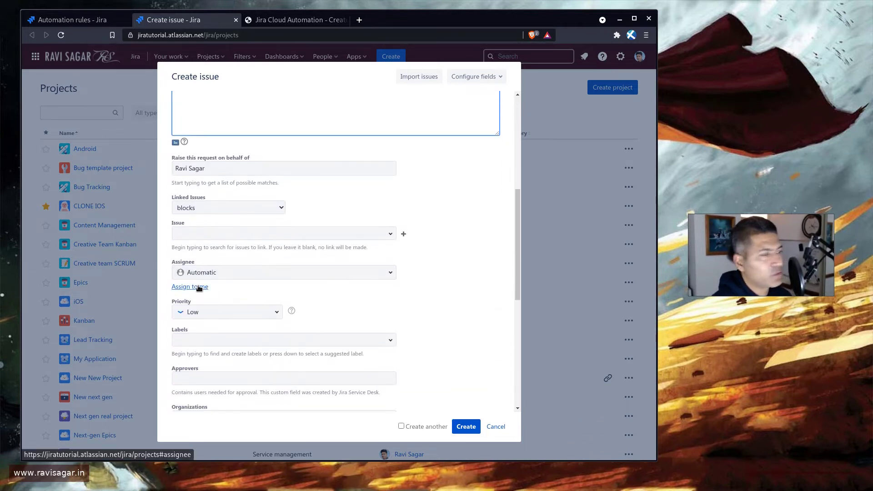
pyautogui.click(198, 288)
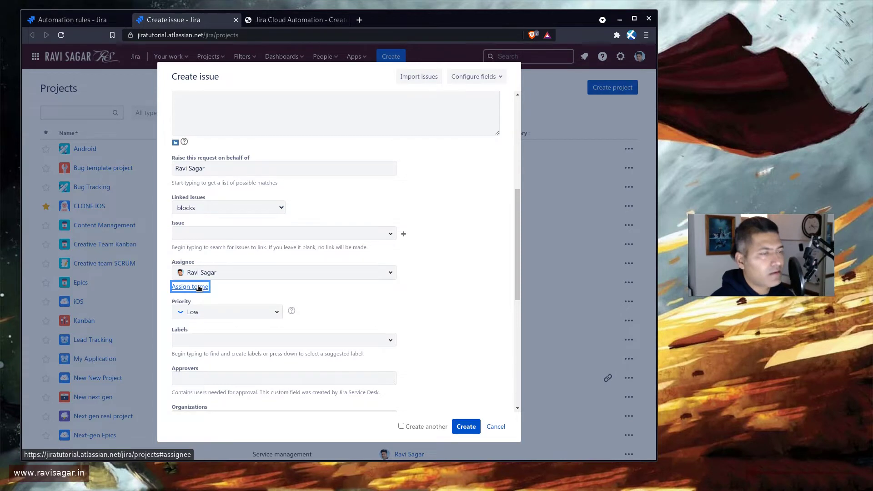
# Review the remaining fields of the new issue form, then recheck its summary, description and assignee.
pyautogui.scroll(-6, 247, 294)
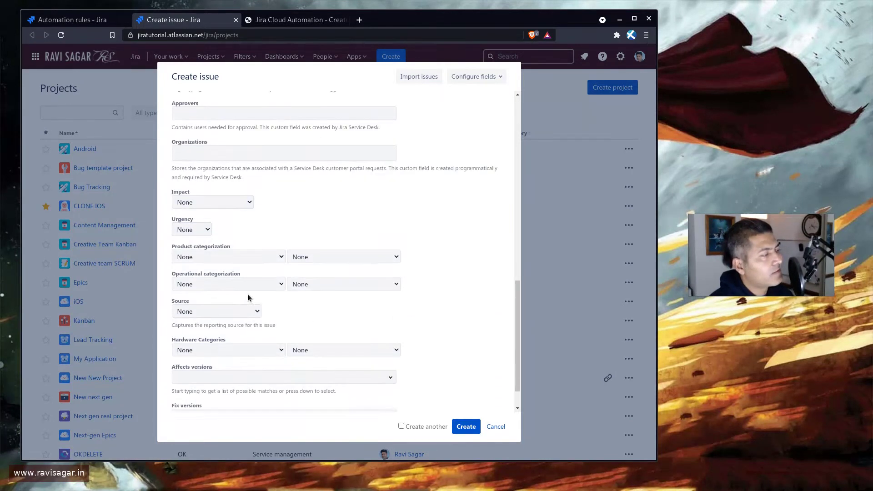
pyautogui.scroll(3, 228, 348)
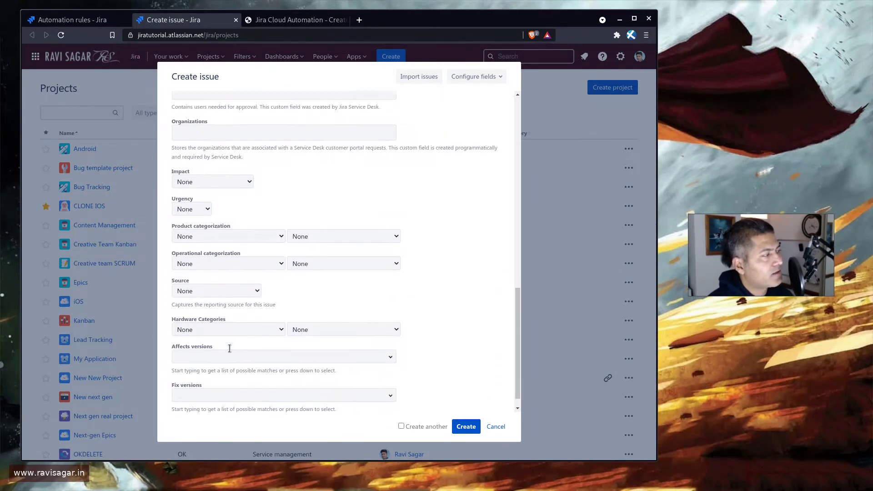
pyautogui.scroll(7, 229, 347)
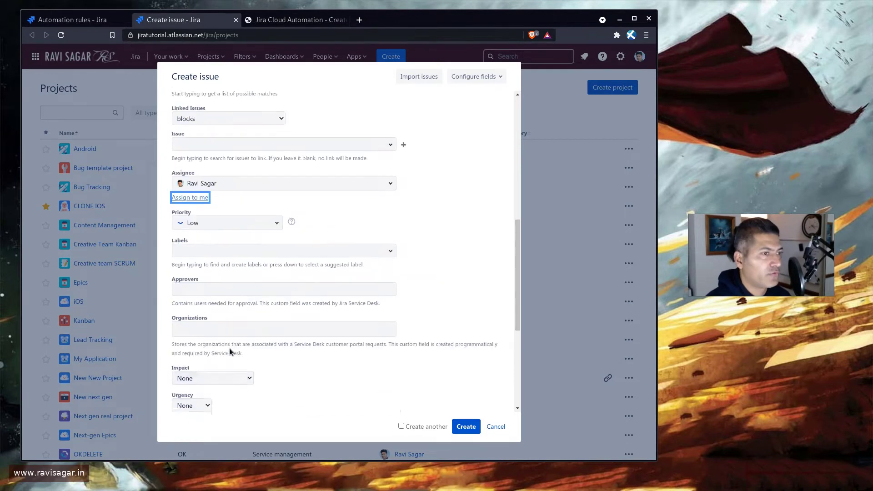
pyautogui.scroll(1, 229, 348)
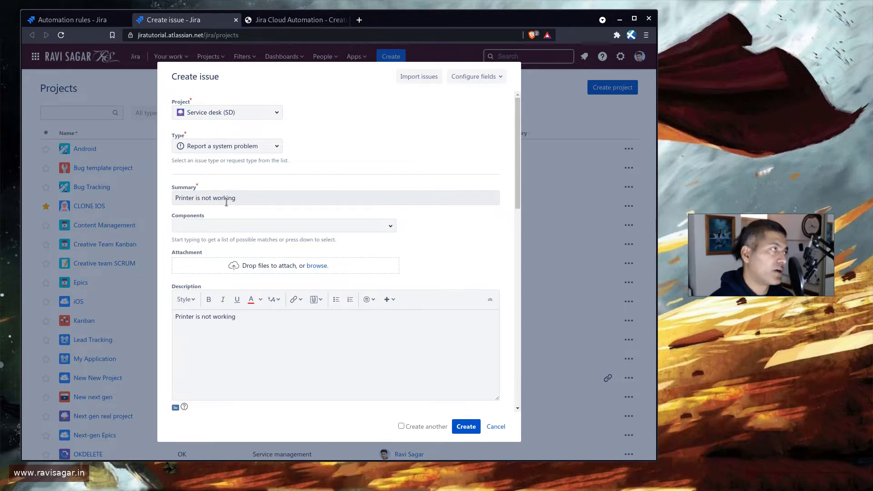
pyautogui.click(252, 318)
pyautogui.moveTo(252, 318); pyautogui.dragTo(170, 307)
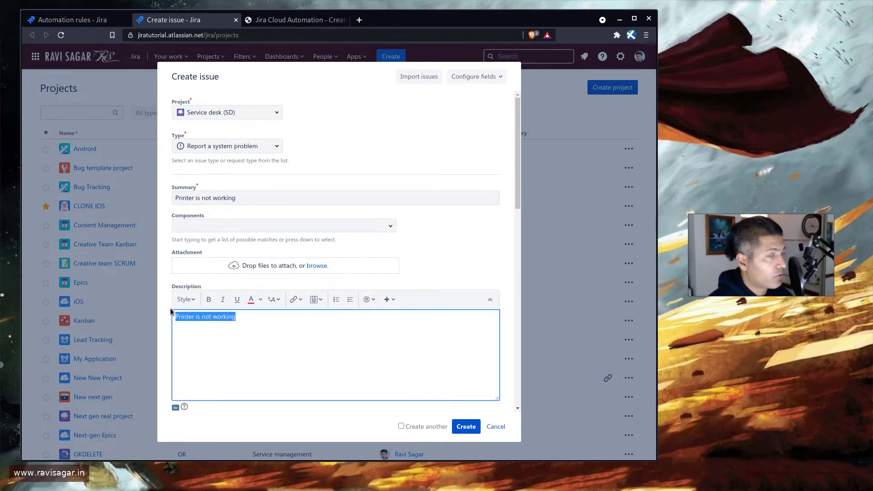
pyautogui.scroll(-4, 170, 308)
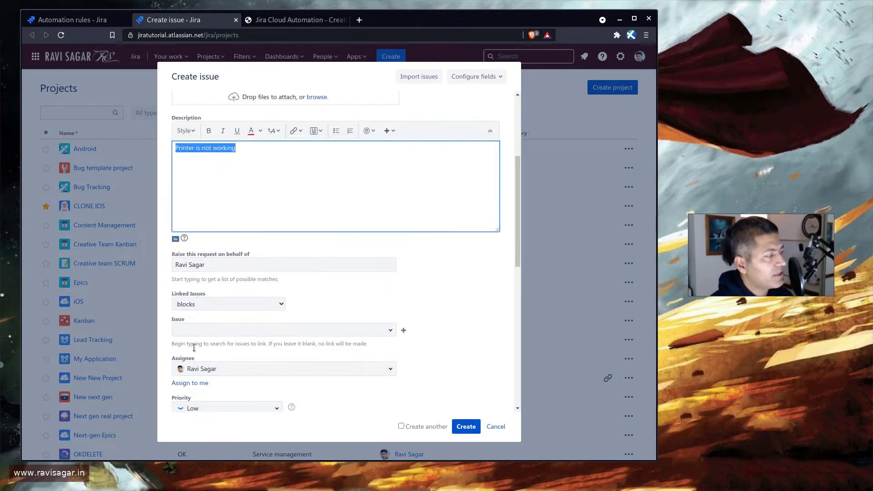
# Examine the automation rule's Create issue action and the settings for copying the Summary from the trigger issue.
pyautogui.click(70, 20)
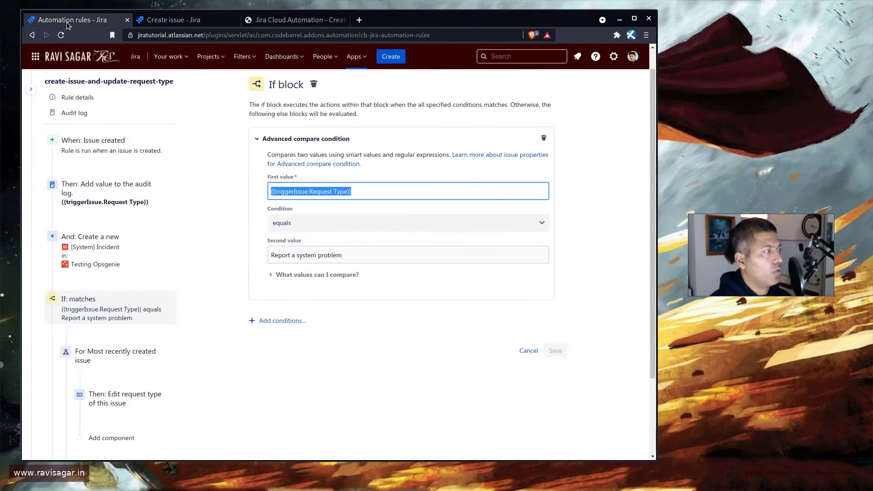
pyautogui.scroll(-3, 250, 160)
pyautogui.scroll(2, 200, 194)
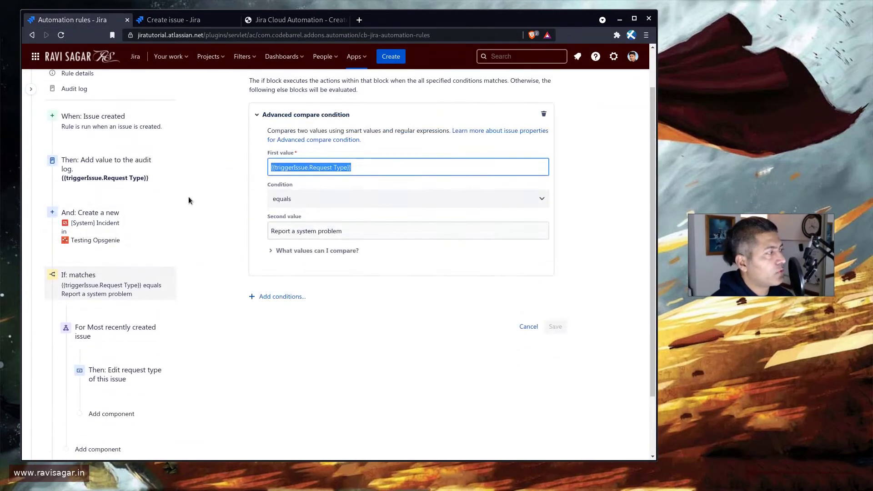
pyautogui.click(105, 223)
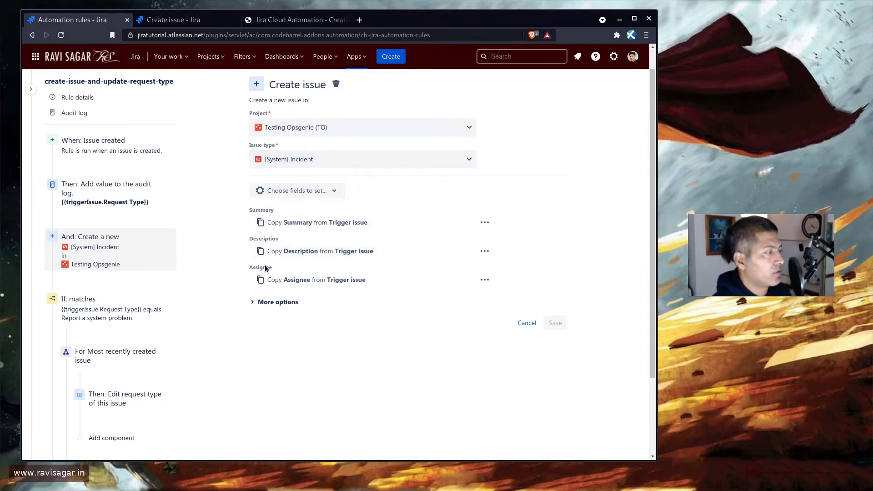
pyautogui.click(354, 224)
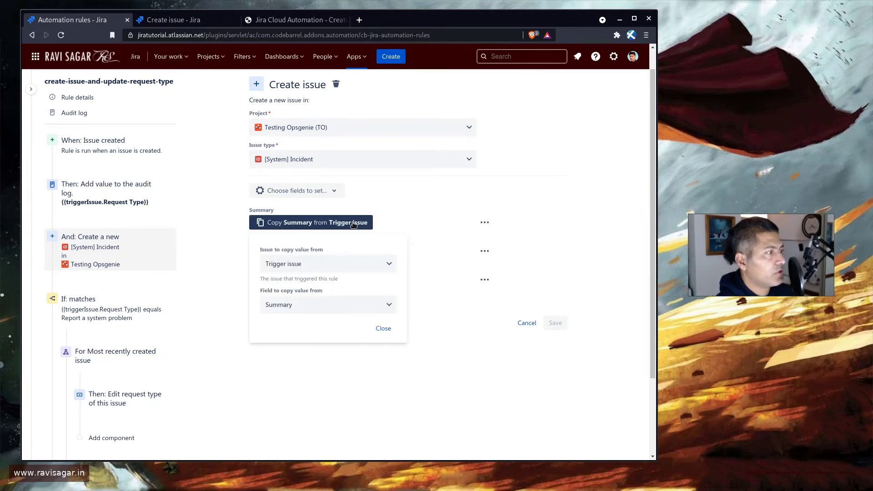
# Check which source issues the Summary value can be copied from, keeping the existing choice.
pyautogui.click(349, 263)
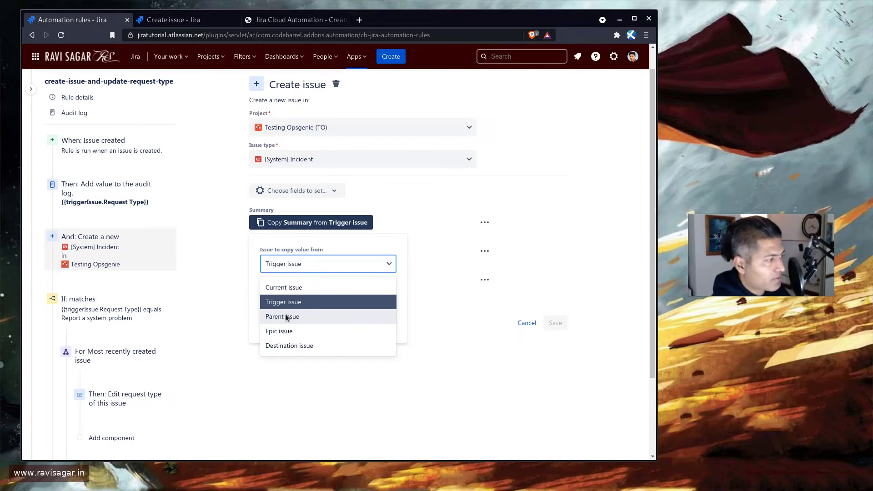
pyautogui.click(454, 417)
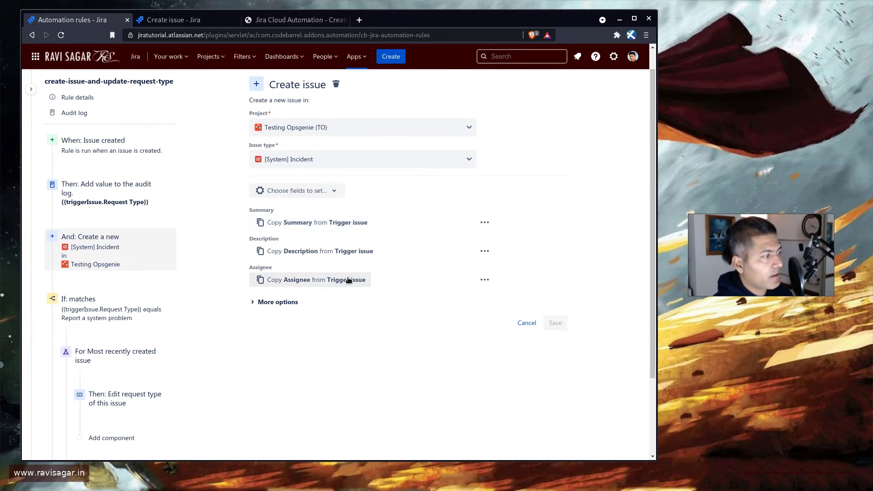
# Try to add the Request Type field to the fields set by the Create issue action and save the action.
pyautogui.click(324, 195)
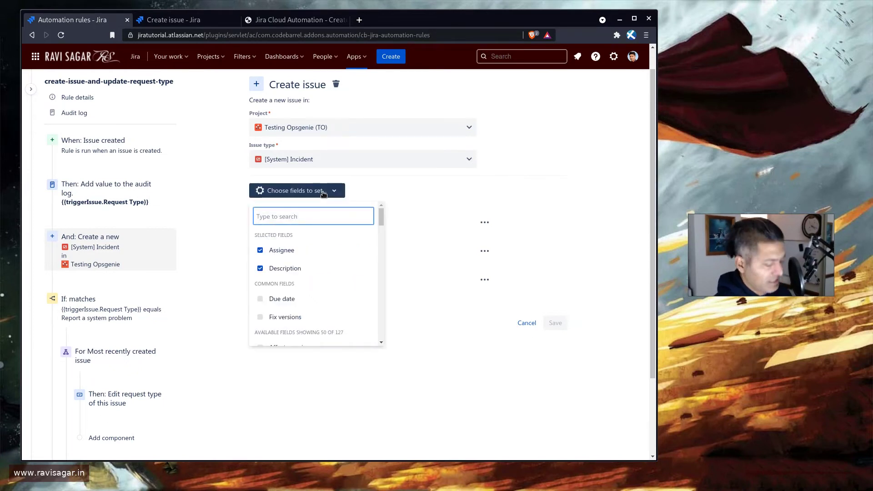
pyautogui.write('req')
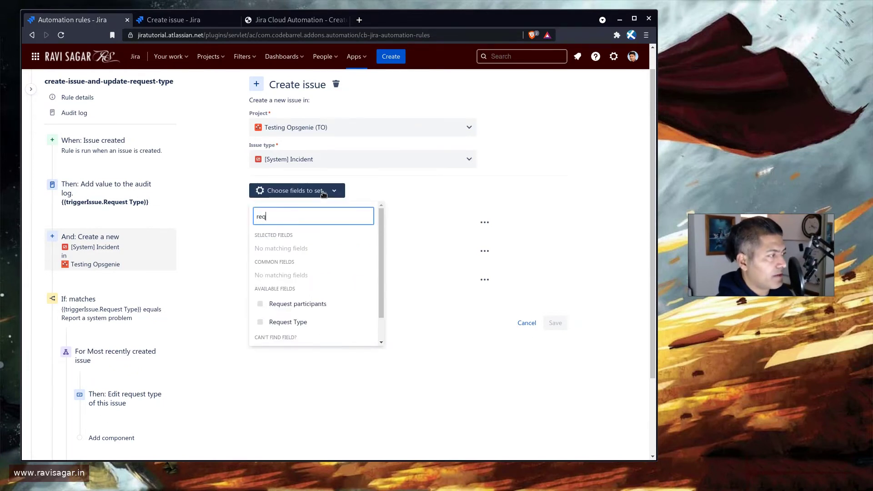
pyautogui.click(259, 322)
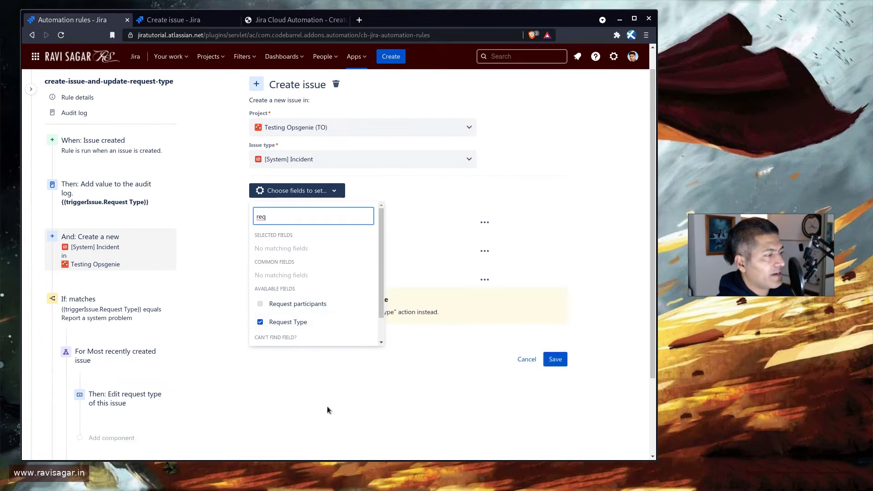
pyautogui.click(388, 399)
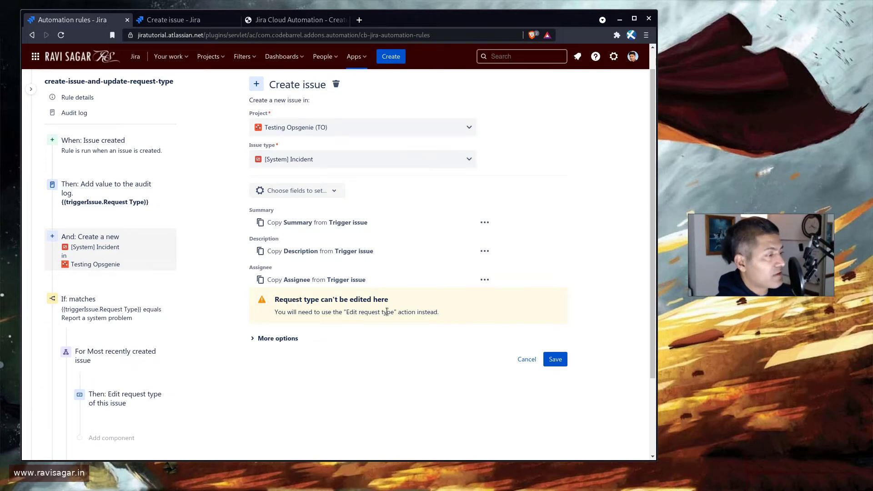
pyautogui.click(555, 359)
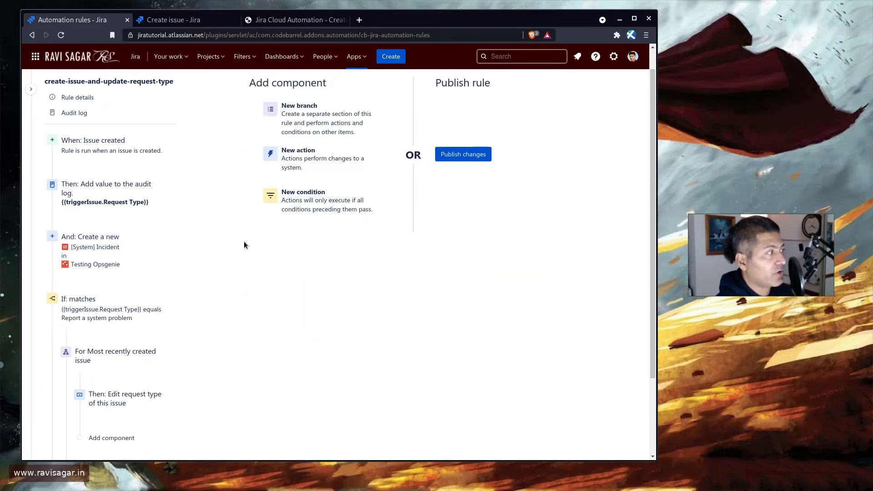
# Reopen the Create issue action in the rule and recheck its copied fields.
pyautogui.scroll(-2, 254, 306)
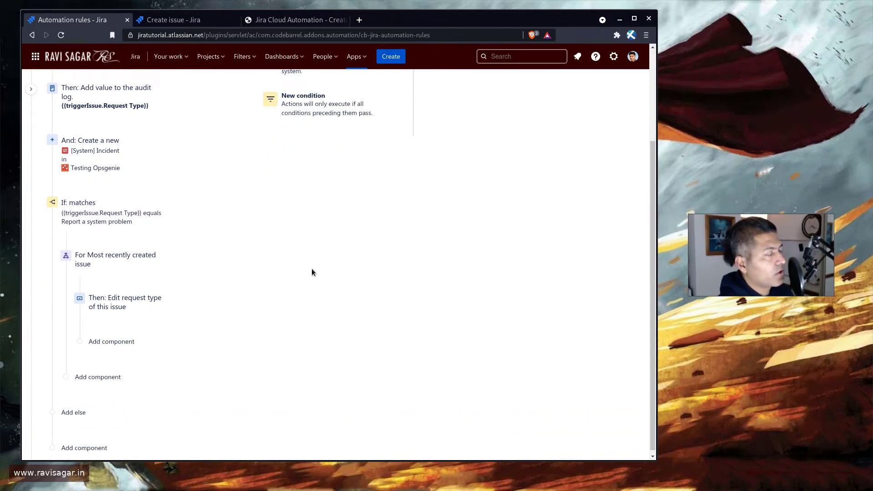
pyautogui.click(111, 159)
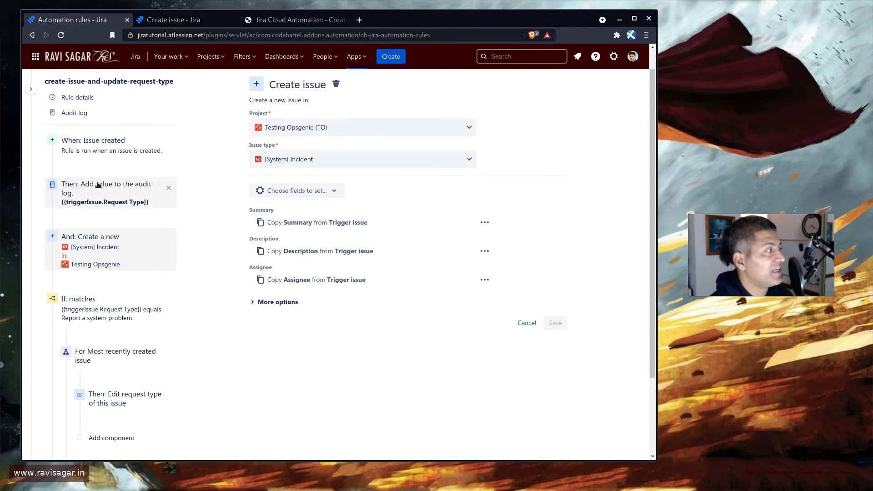
pyautogui.scroll(-2, 109, 191)
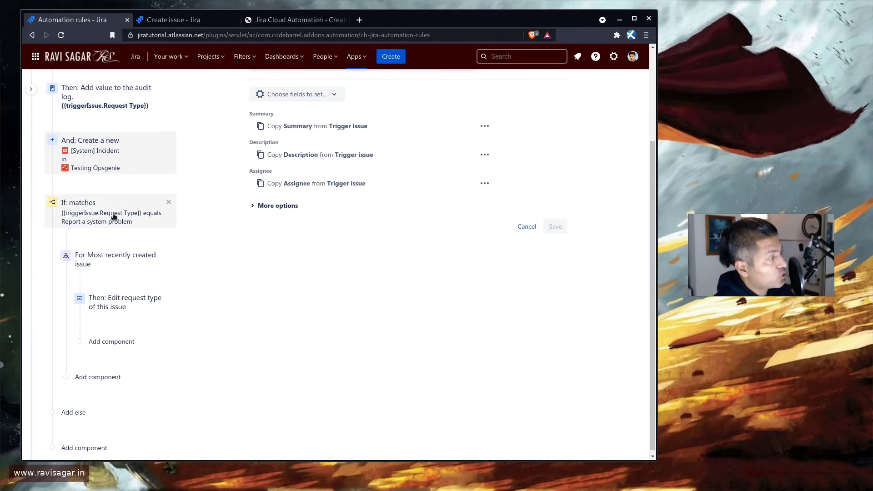
# Examine the If block's Request Type comparison and check it against the type chosen in the new issue form.
pyautogui.click(114, 217)
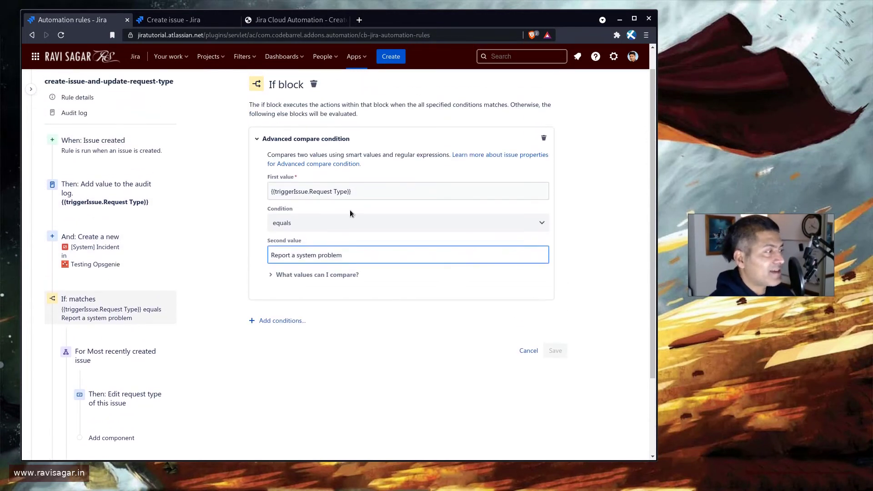
pyautogui.moveTo(353, 191); pyautogui.dragTo(268, 188)
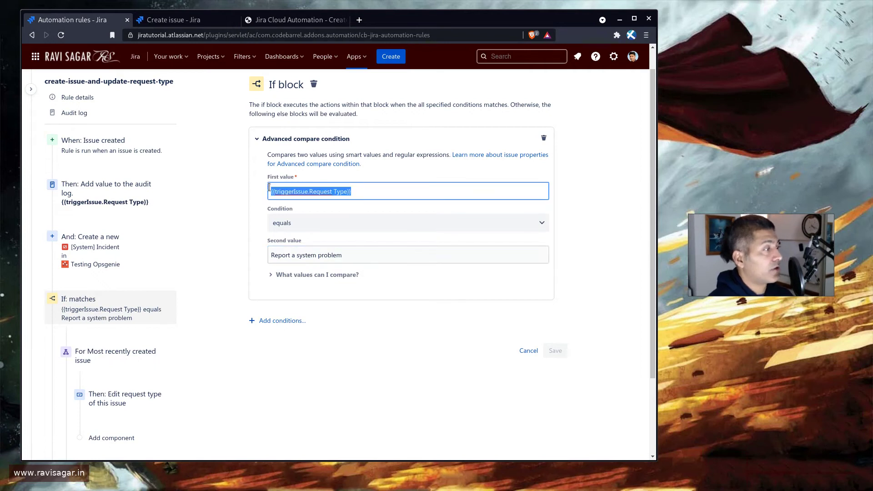
pyautogui.click(154, 21)
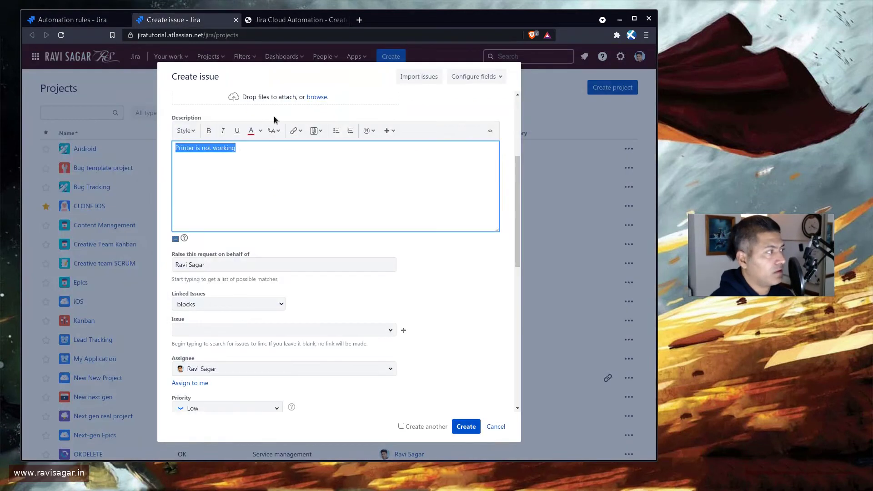
pyautogui.scroll(4, 252, 178)
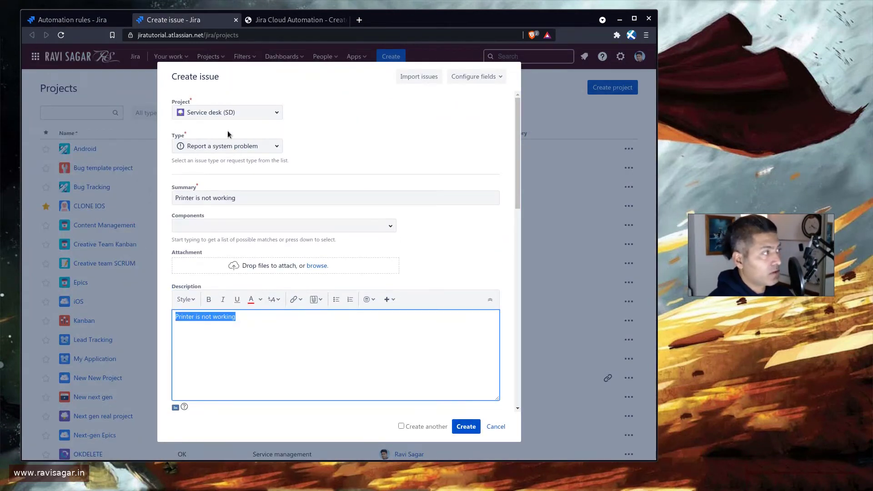
pyautogui.click(70, 19)
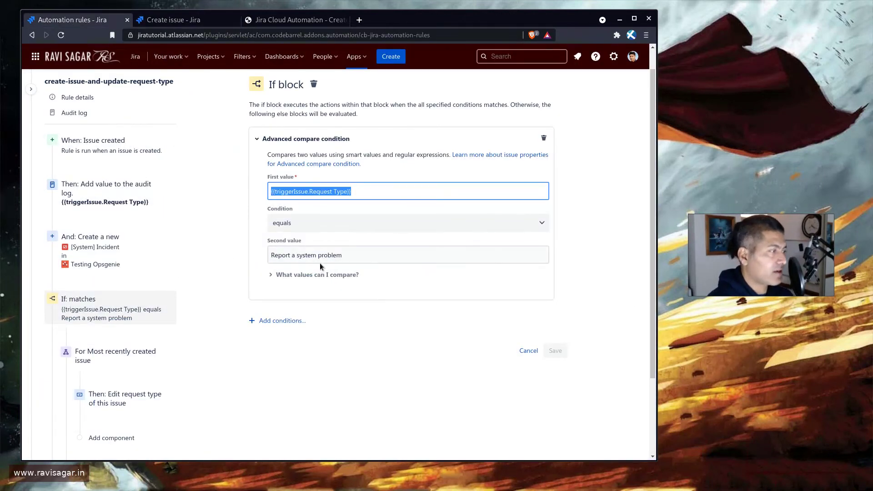
# Examine the branch for the most recently created issue and the available types of related issues.
pyautogui.scroll(-2, 104, 254)
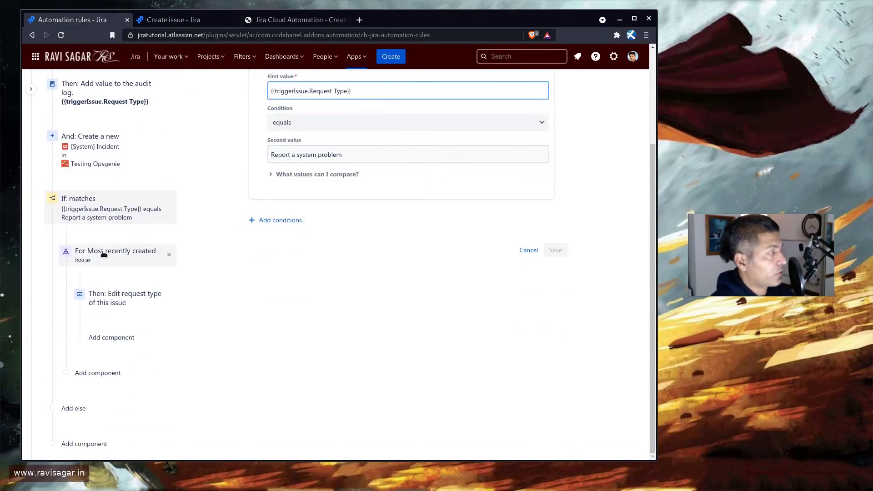
pyautogui.click(103, 254)
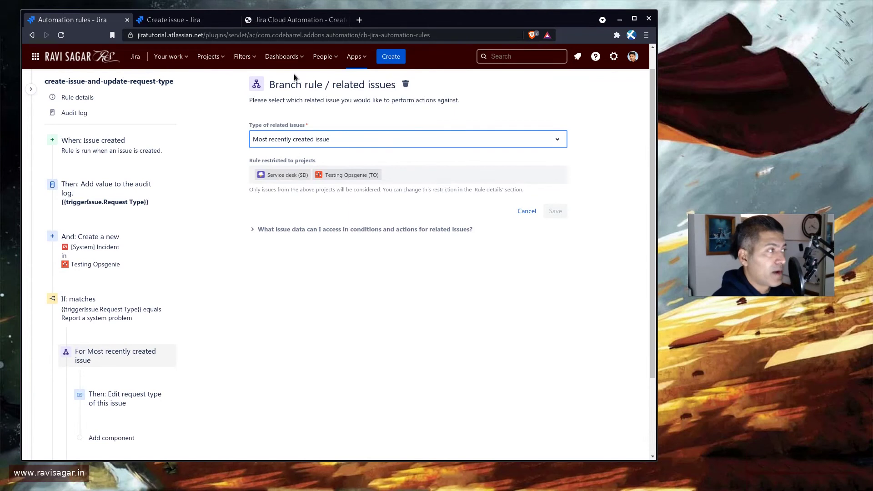
pyautogui.click(393, 143)
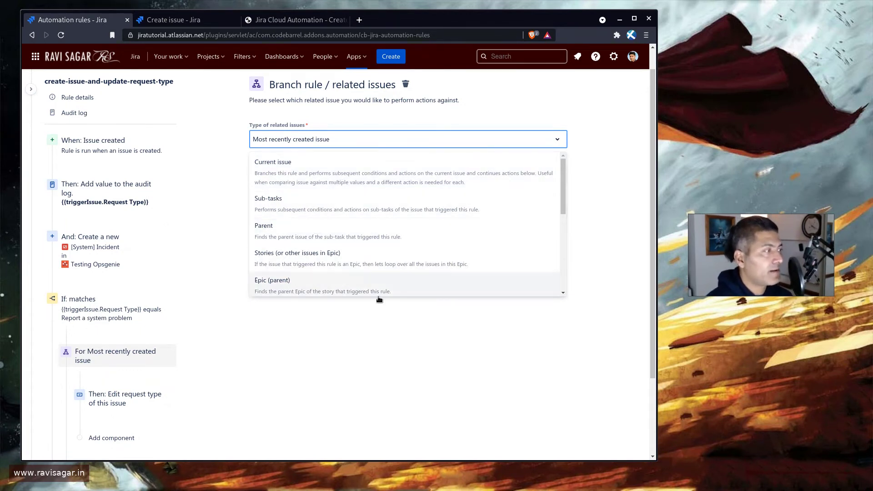
pyautogui.click(599, 200)
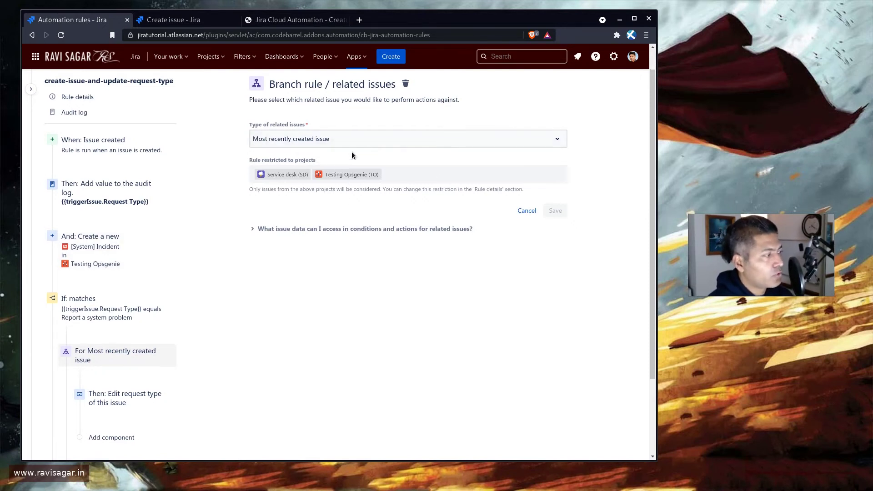
# Examine the branch's Edit request type action, including its request type and notification setting.
pyautogui.scroll(-2, 295, 182)
pyautogui.click(138, 296)
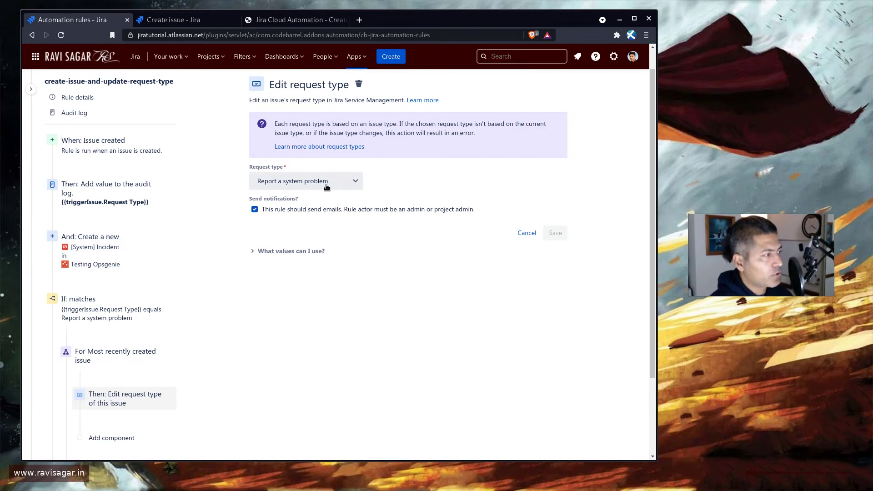
pyautogui.scroll(-3, 267, 190)
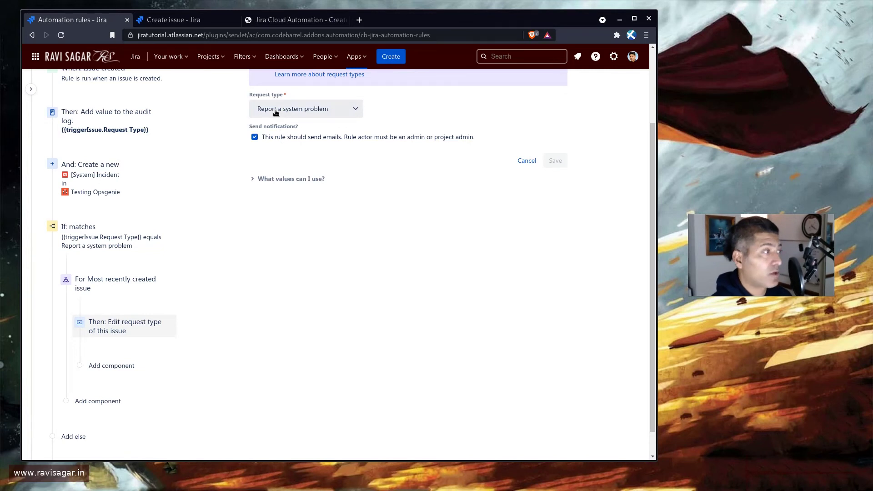
pyautogui.scroll(-1, 386, 189)
# Publish the automation rule and open its audit log.
pyautogui.scroll(3, 443, 291)
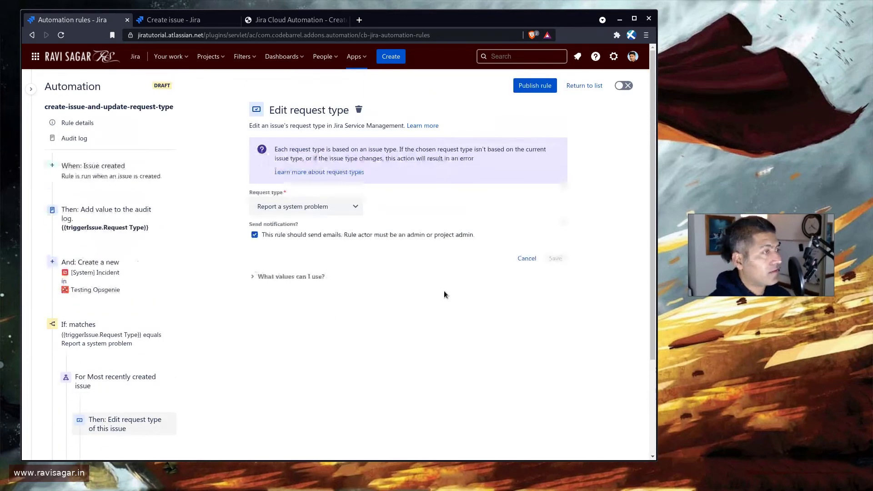
pyautogui.click(534, 86)
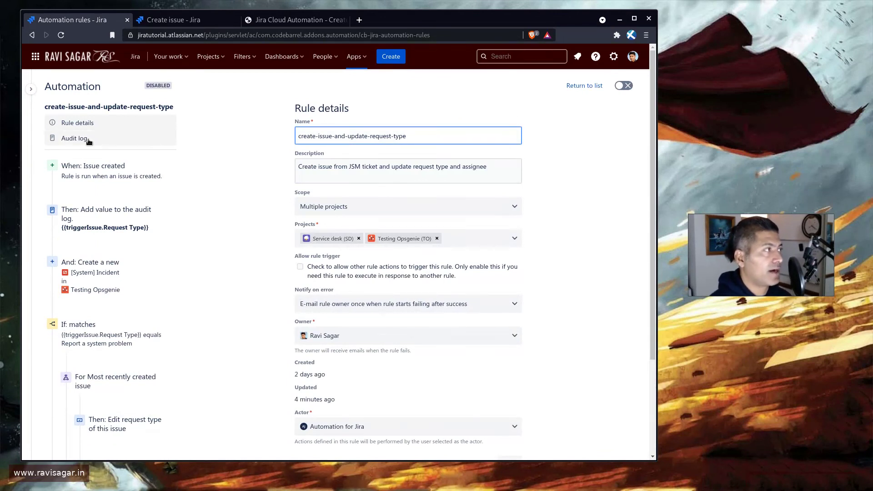
pyautogui.click(89, 141)
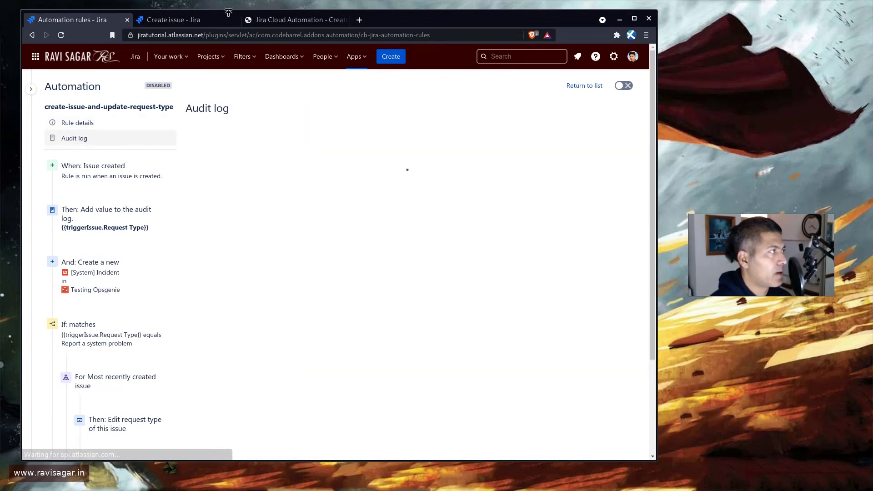
# Return to the prepared "Printer is not working" issue form and create the issue.
pyautogui.click(204, 20)
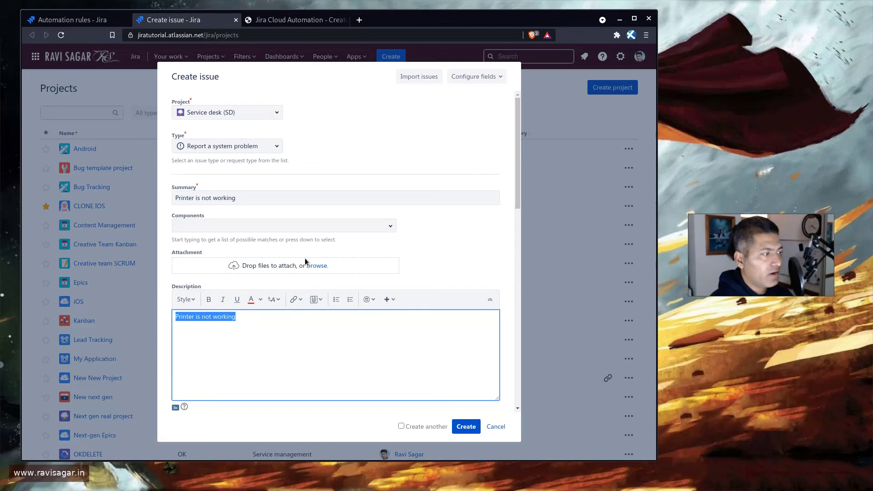
pyautogui.scroll(-2, 305, 258)
pyautogui.click(465, 430)
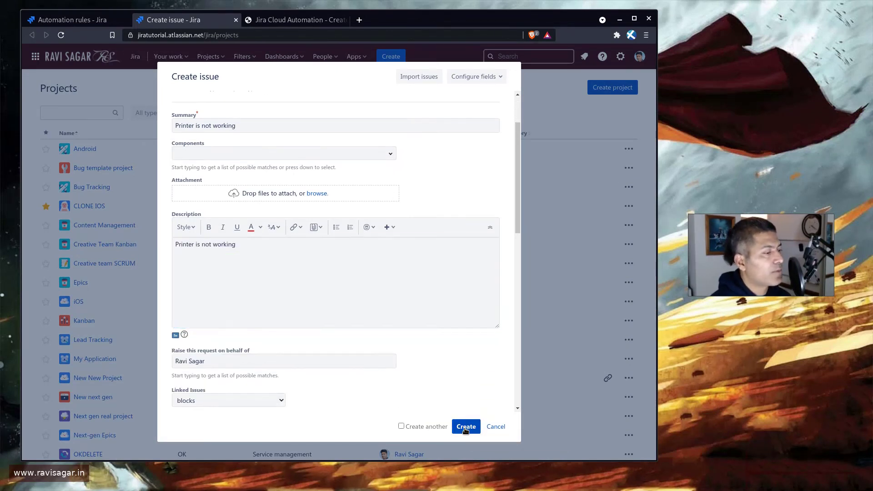
# Refresh the rule's audit log to check for a new run, and enable the rule.
pyautogui.click(84, 20)
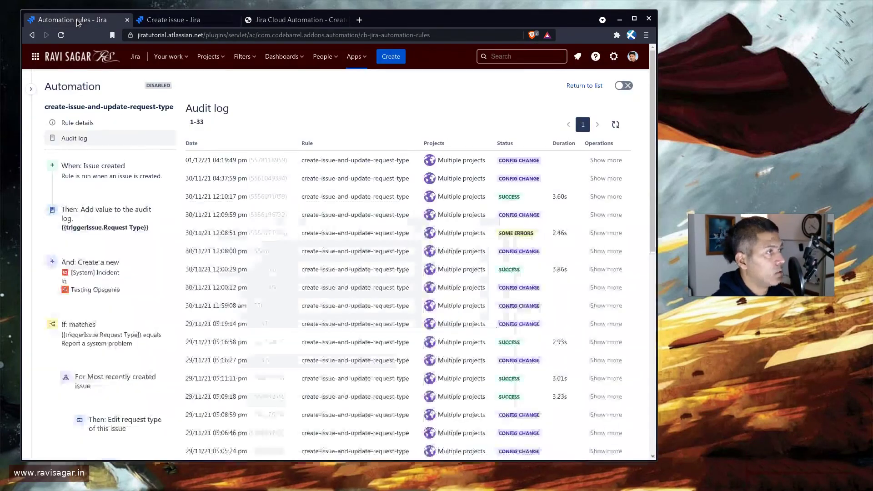
pyautogui.click(616, 125)
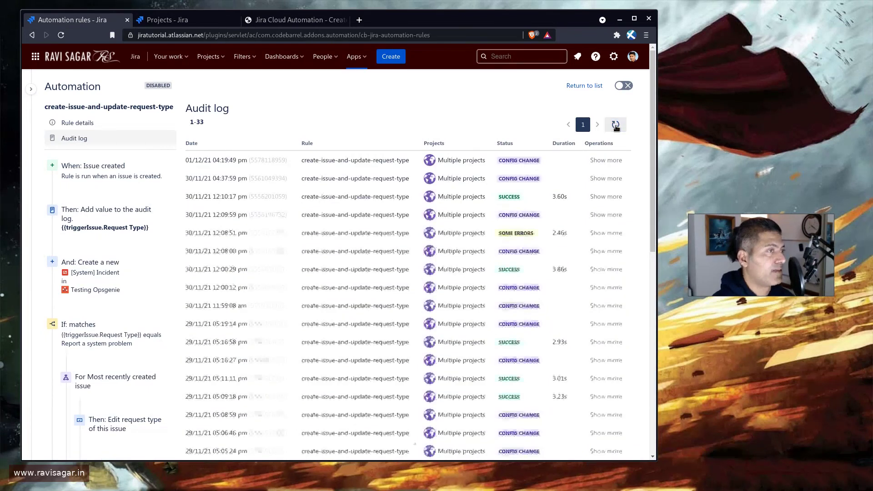
pyautogui.click(616, 125)
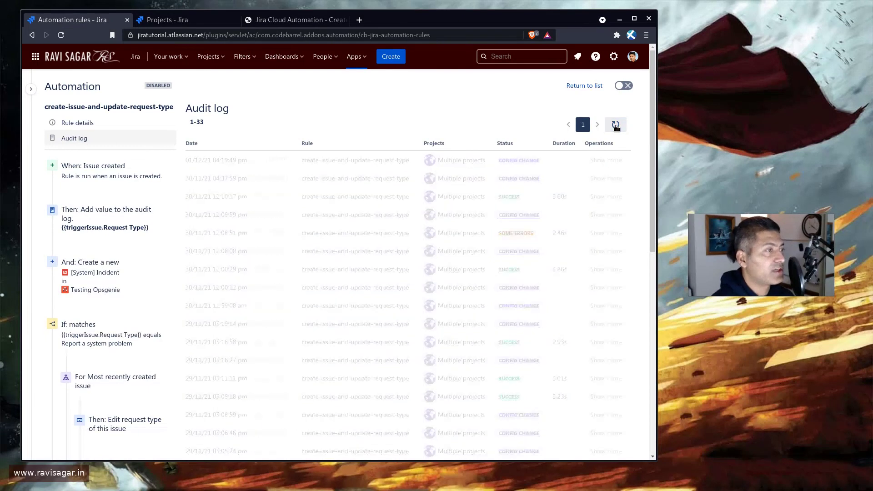
pyautogui.click(205, 20)
pyautogui.click(76, 20)
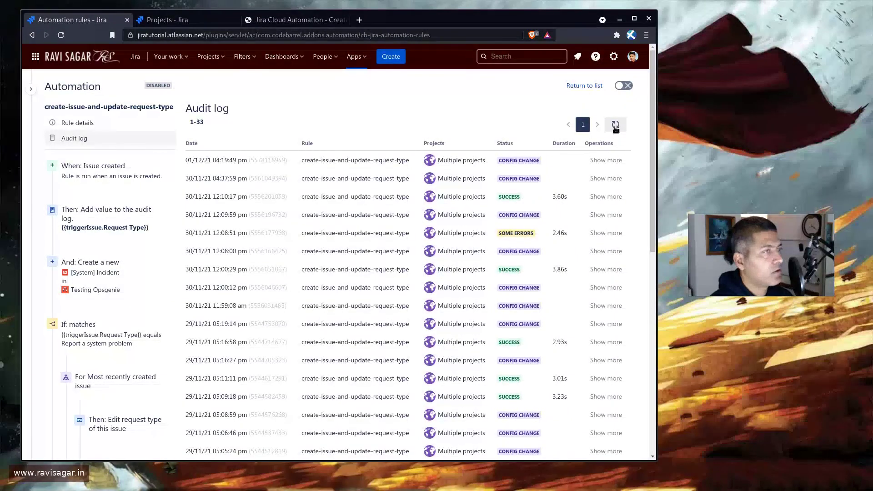
pyautogui.click(623, 86)
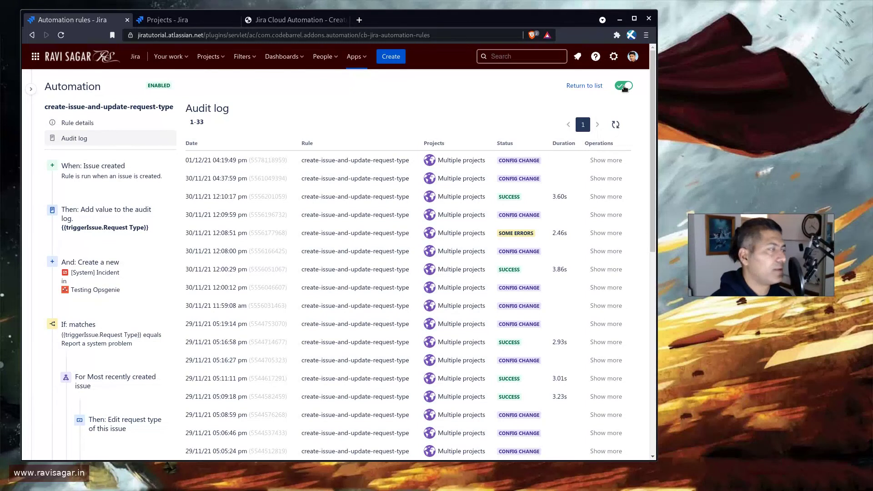
# Start a new "Report a system problem" issue in Service desk (SD) with summary and description "Printer is not working".
pyautogui.click(168, 20)
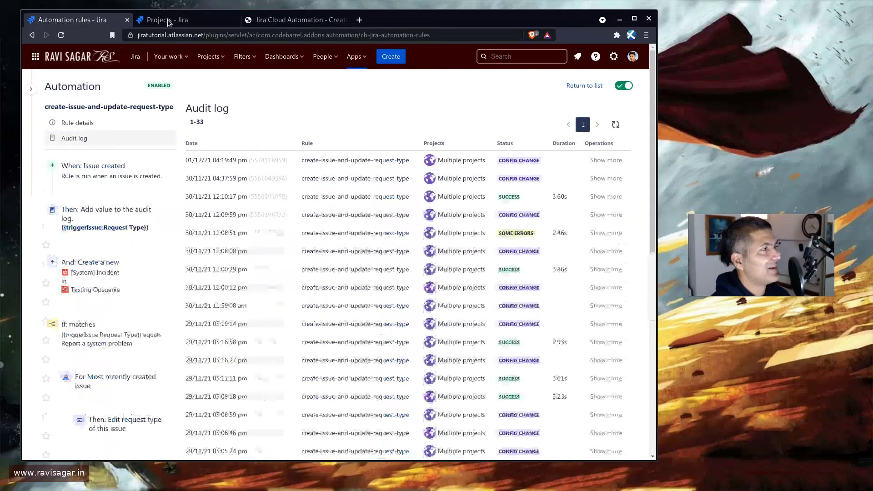
pyautogui.click(168, 21)
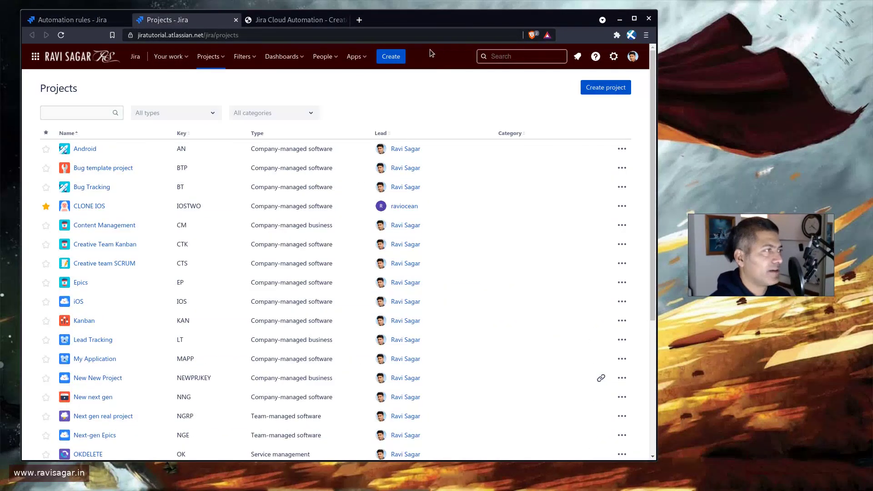
pyautogui.click(391, 57)
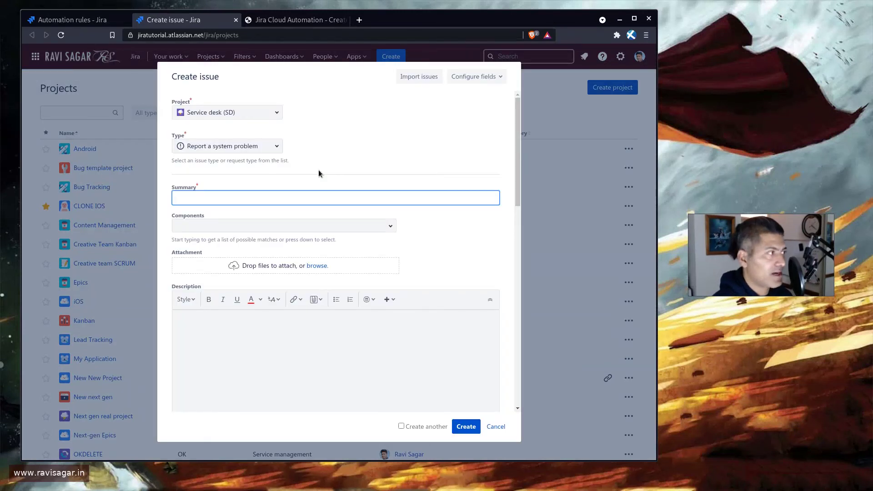
pyautogui.write('Printer is not working')
pyautogui.scroll(-3, 286, 227)
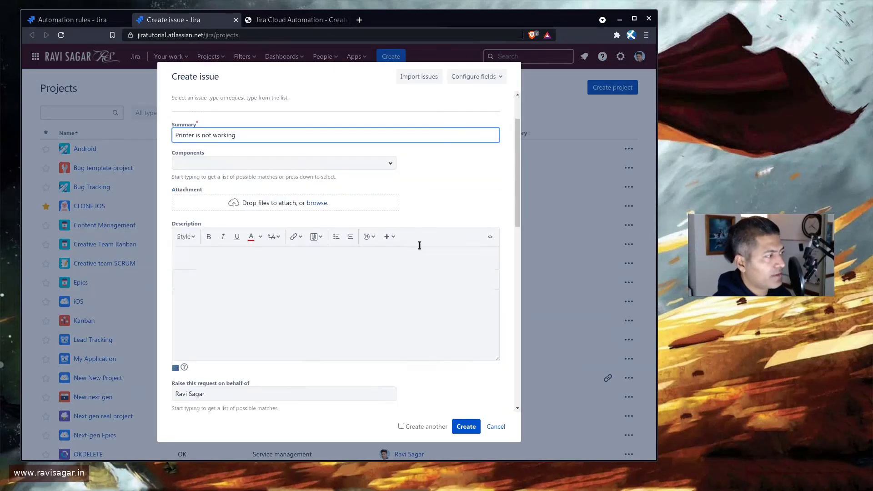
pyautogui.click(265, 265)
pyautogui.write('Printer is not working')
pyautogui.scroll(-3, 260, 259)
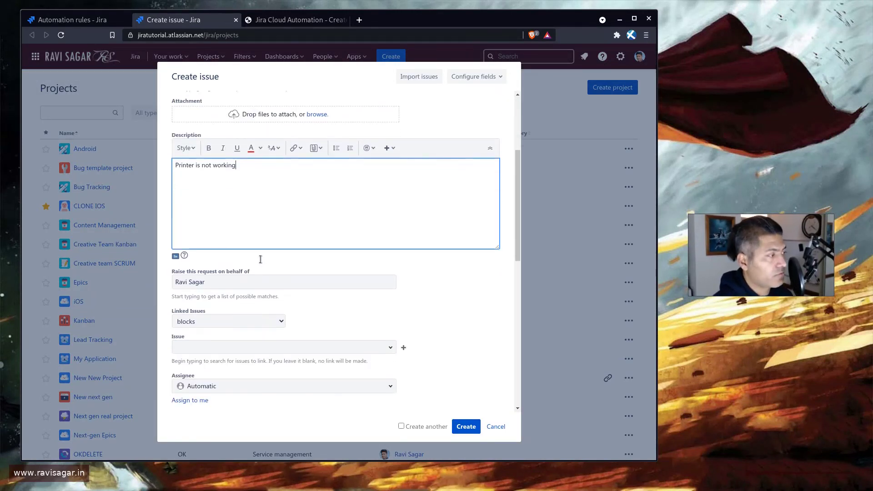
# Assign the new issue to yourself and create it.
pyautogui.click(191, 311)
pyautogui.scroll(-10, 308, 293)
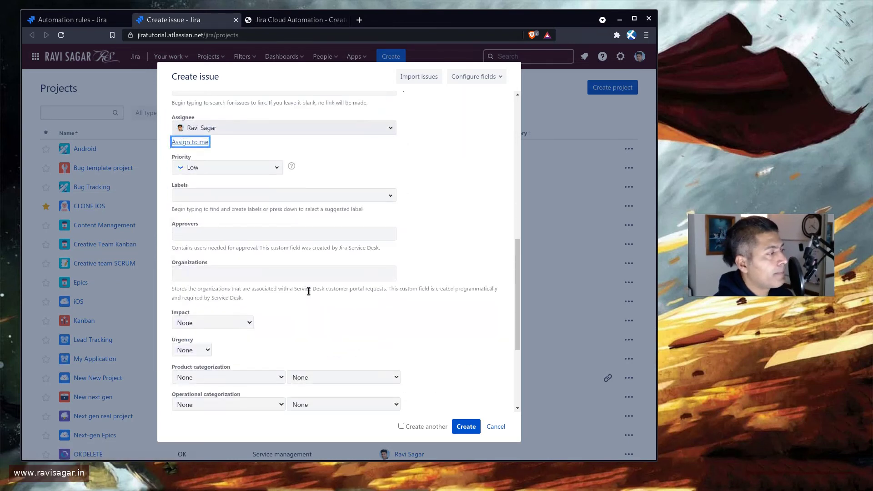
pyautogui.click(466, 426)
# Refresh the automation rule's audit log and examine the action details of the latest run, including the logged request type.
pyautogui.click(73, 19)
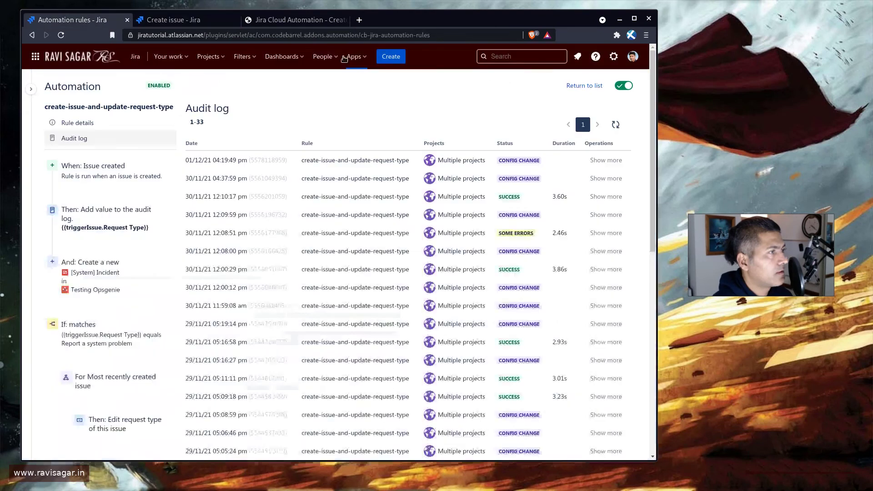
pyautogui.click(615, 125)
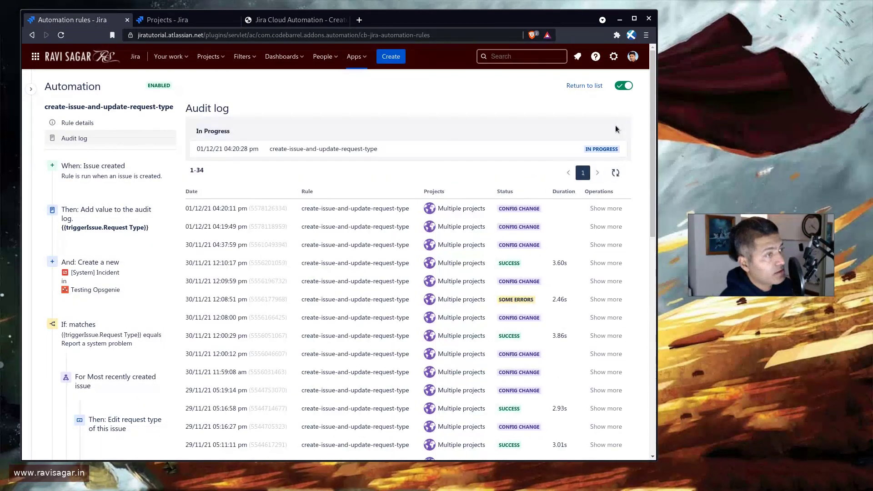
pyautogui.click(613, 172)
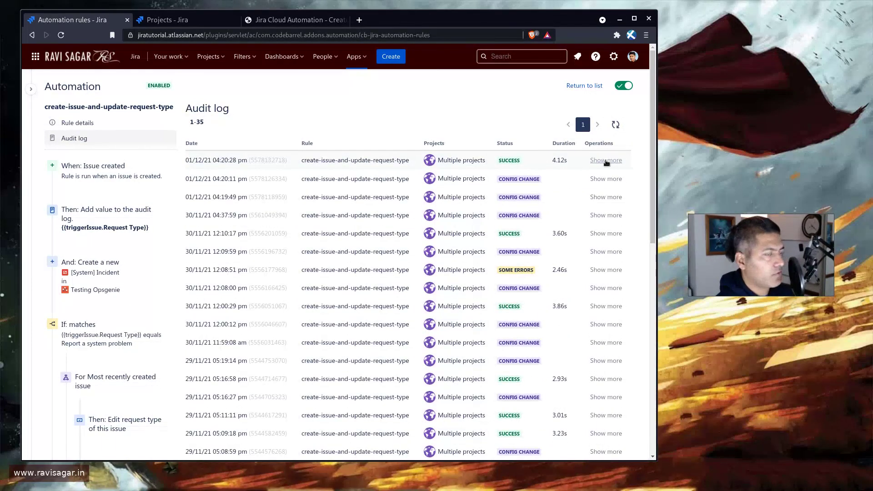
pyautogui.click(606, 161)
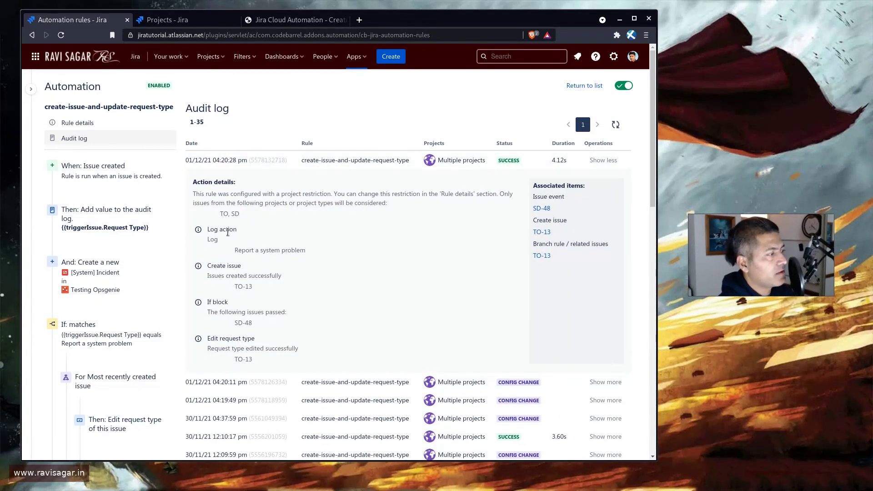
pyautogui.tripleClick(246, 250)
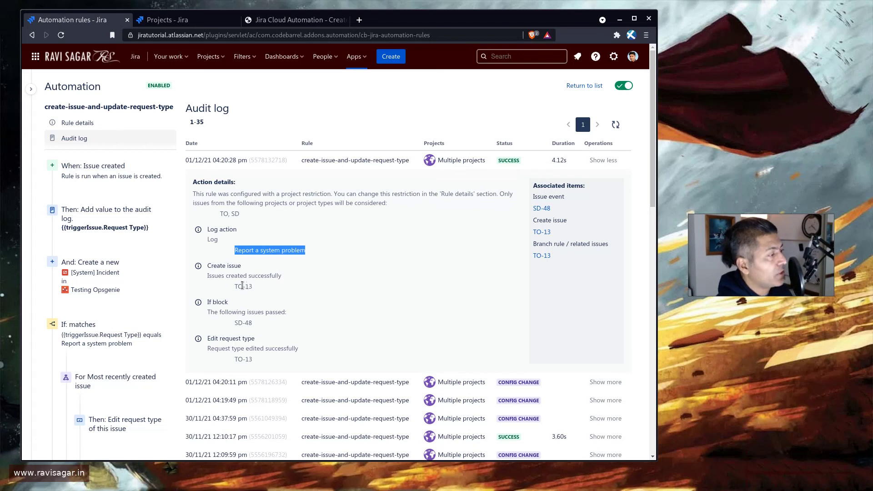
# Open issue TO-13 from the run's associated items in a separate tab and check its assignee and request type.
pyautogui.middleClick(544, 256)
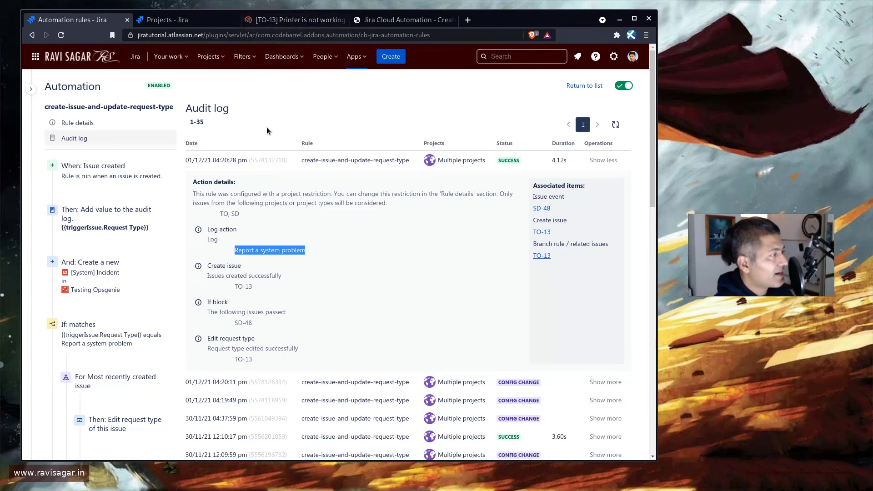
pyautogui.click(281, 26)
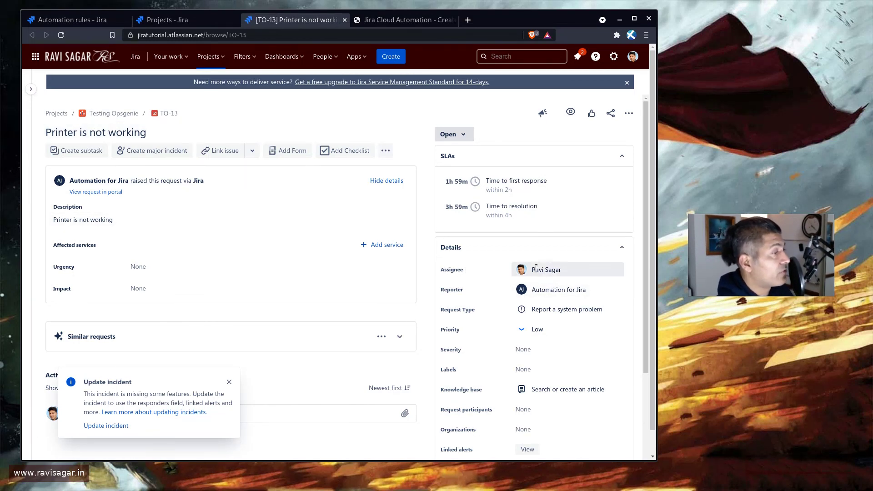
pyautogui.scroll(-3, 566, 259)
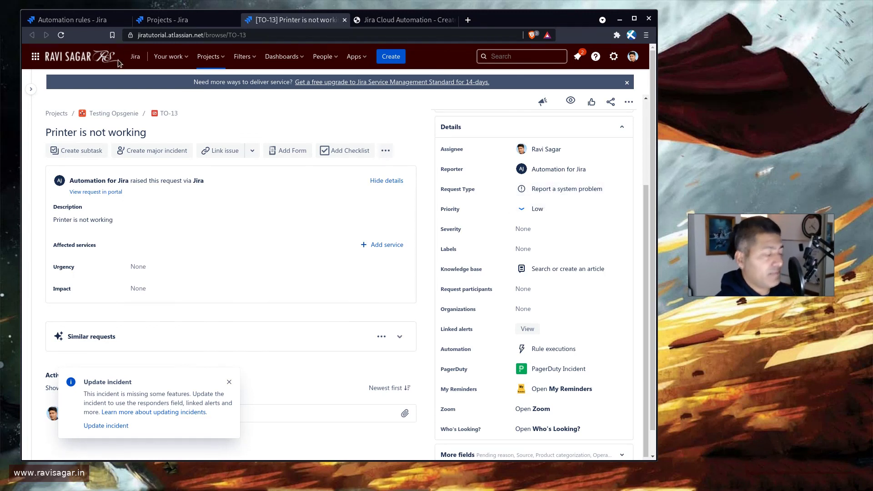
# Return to the automation rule and review its rule details, including scope, projects and actor.
pyautogui.click(75, 20)
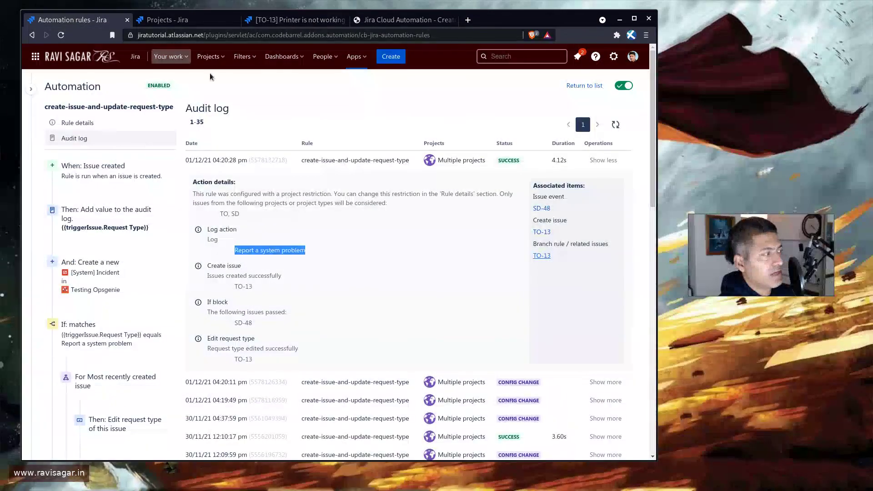
pyautogui.click(86, 123)
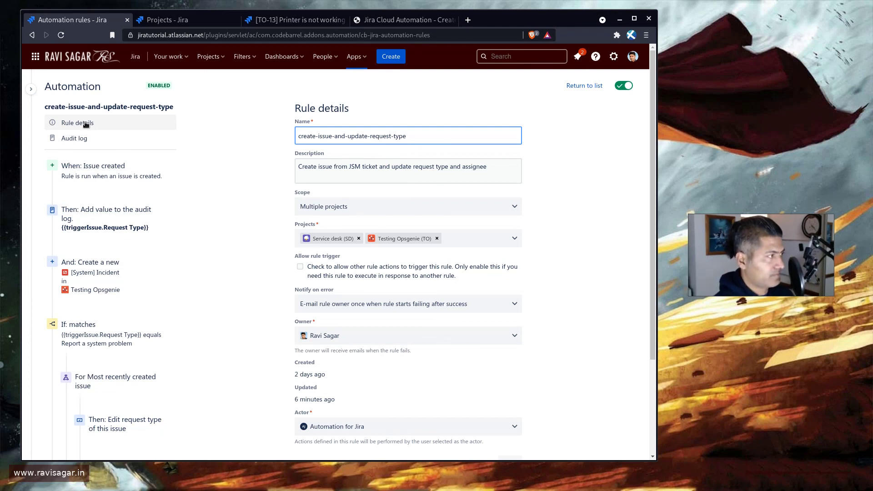
pyautogui.hotkey('alt', 'Tab')
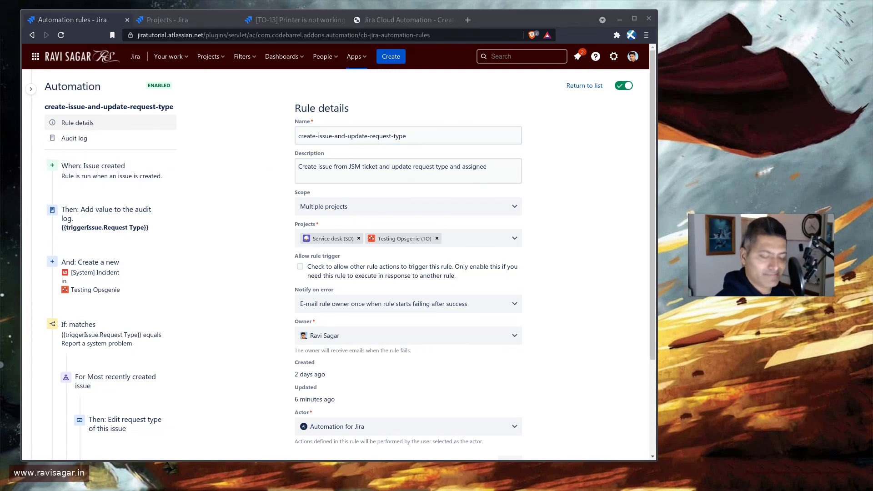